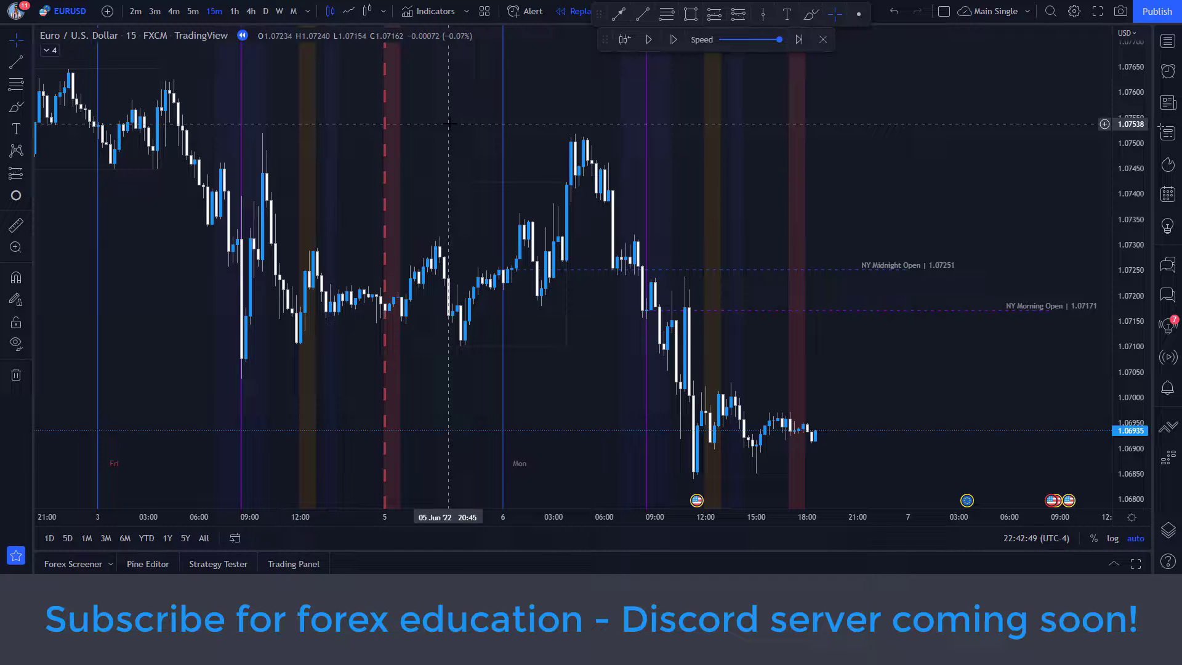
- Review the EURUSD 15-minute price action from late May through 6 June 2022 against the session and New York time markings
drag(283, 179, 523, 191)
drag(295, 184, 572, 198)
drag(308, 196, 616, 166)
drag(311, 153, 623, 144)
scroll(524, 154, left, 15)
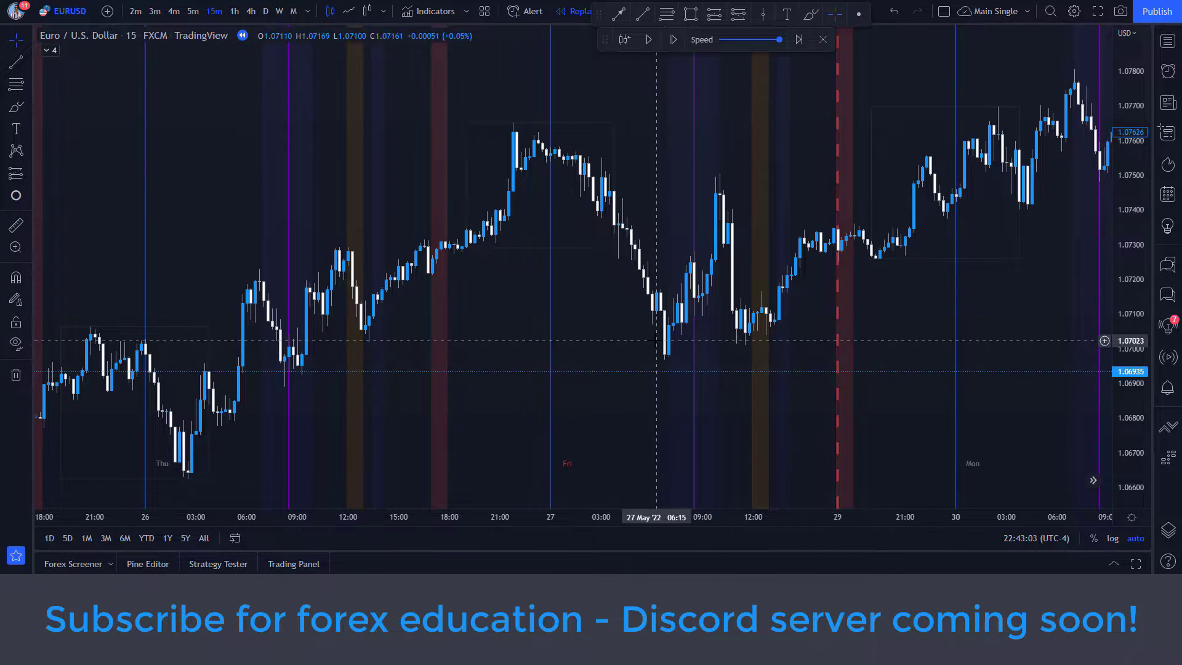
drag(710, 314, 517, 312)
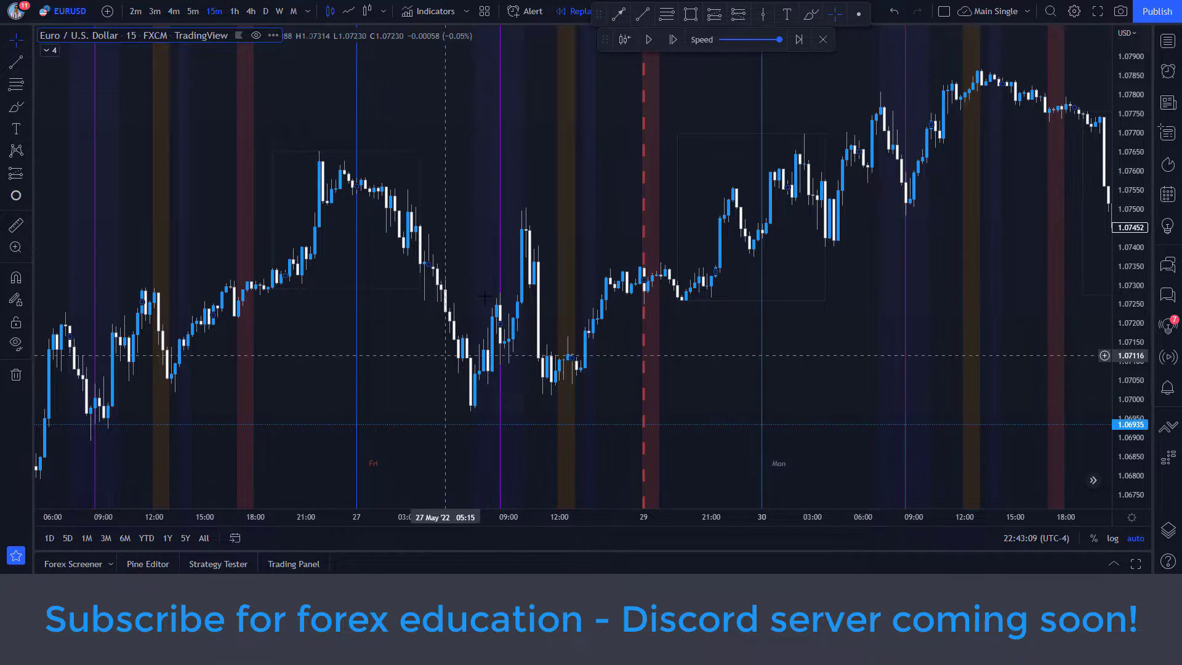
drag(797, 356, 561, 335)
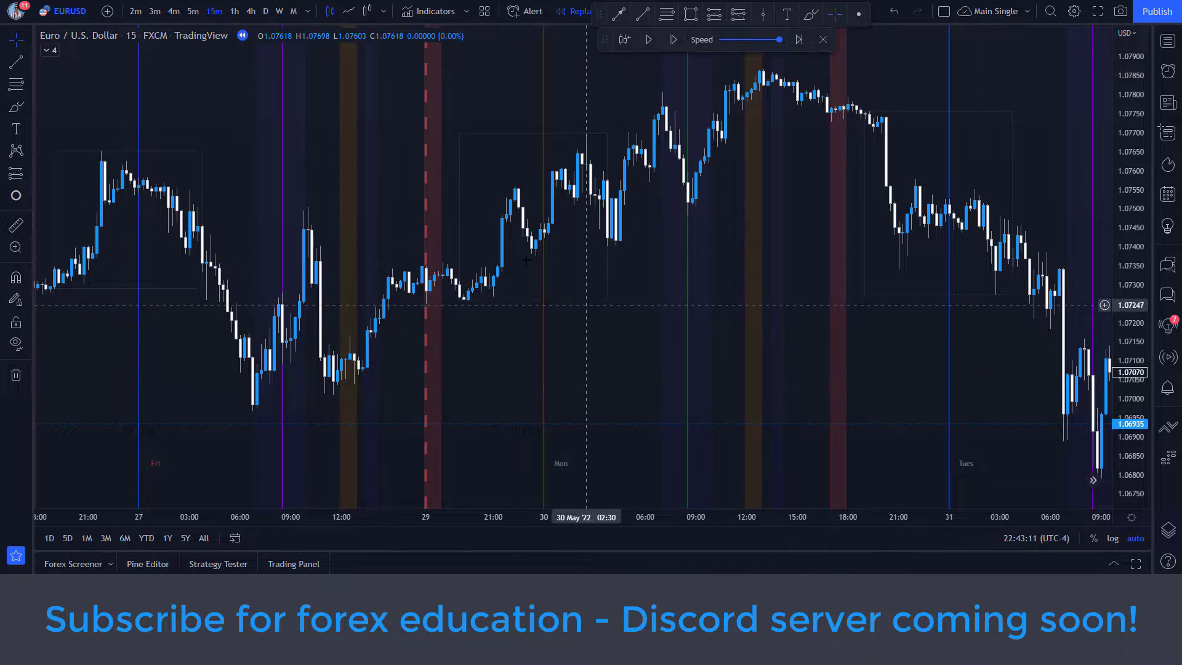
scroll(573, 313, right, 10)
scroll(603, 323, right, 8)
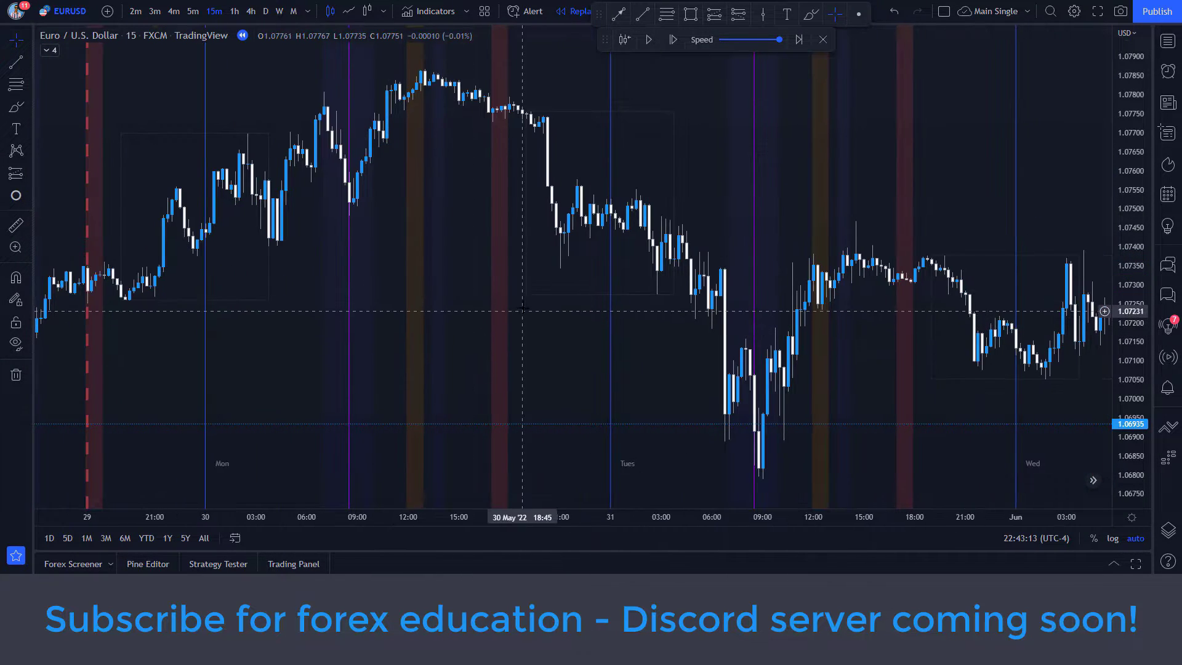
scroll(588, 300, right, 18)
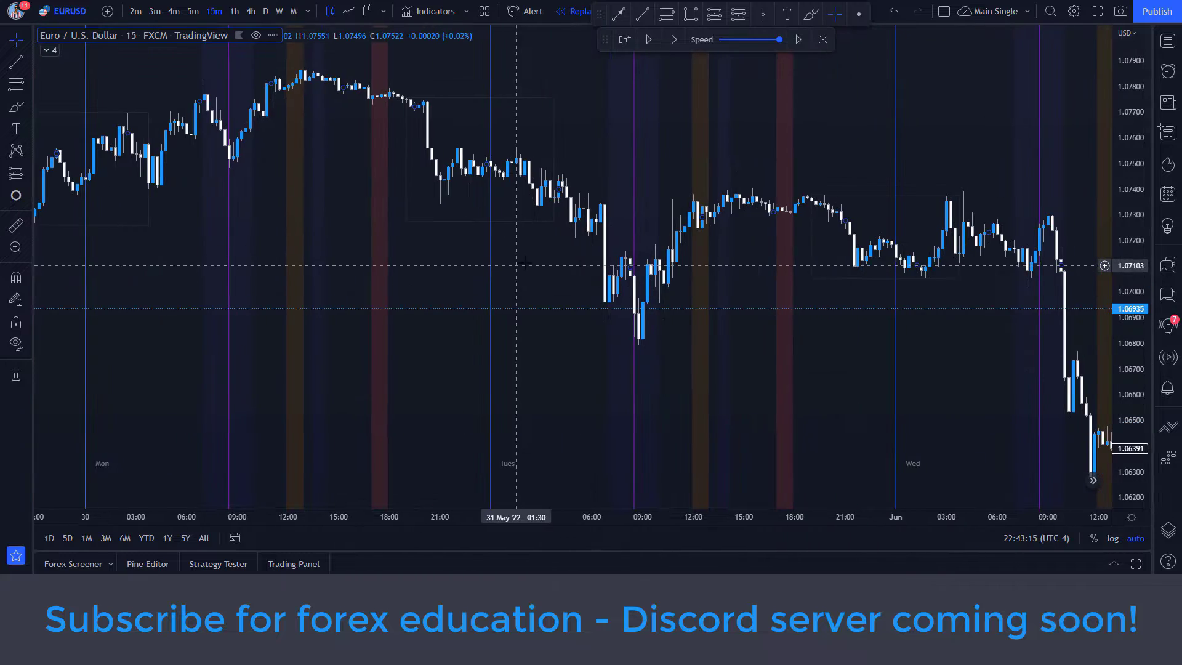
scroll(336, 302, left, 6)
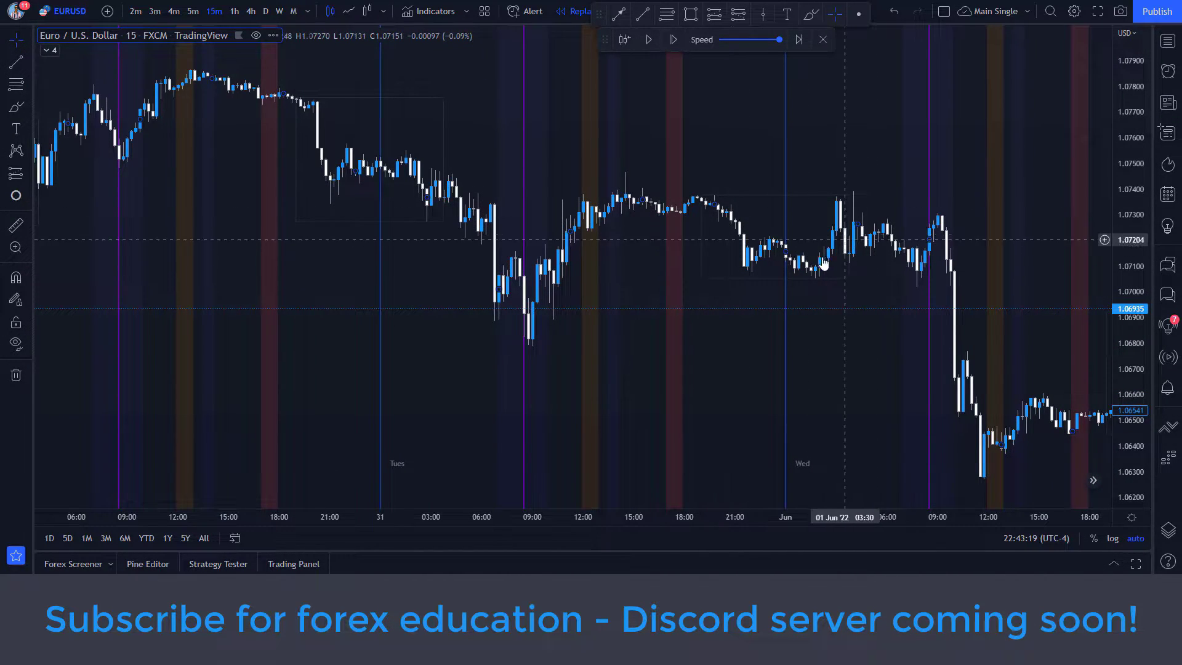
scroll(728, 239, right, 20)
scroll(600, 237, right, 15)
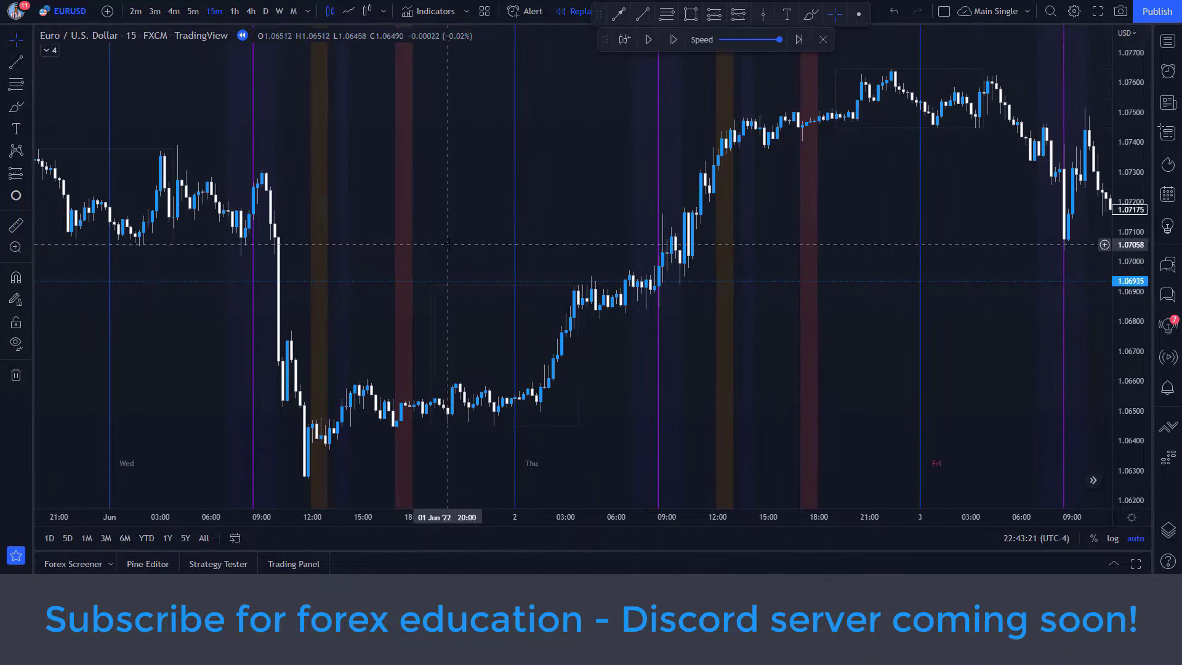
scroll(679, 250, right, 8)
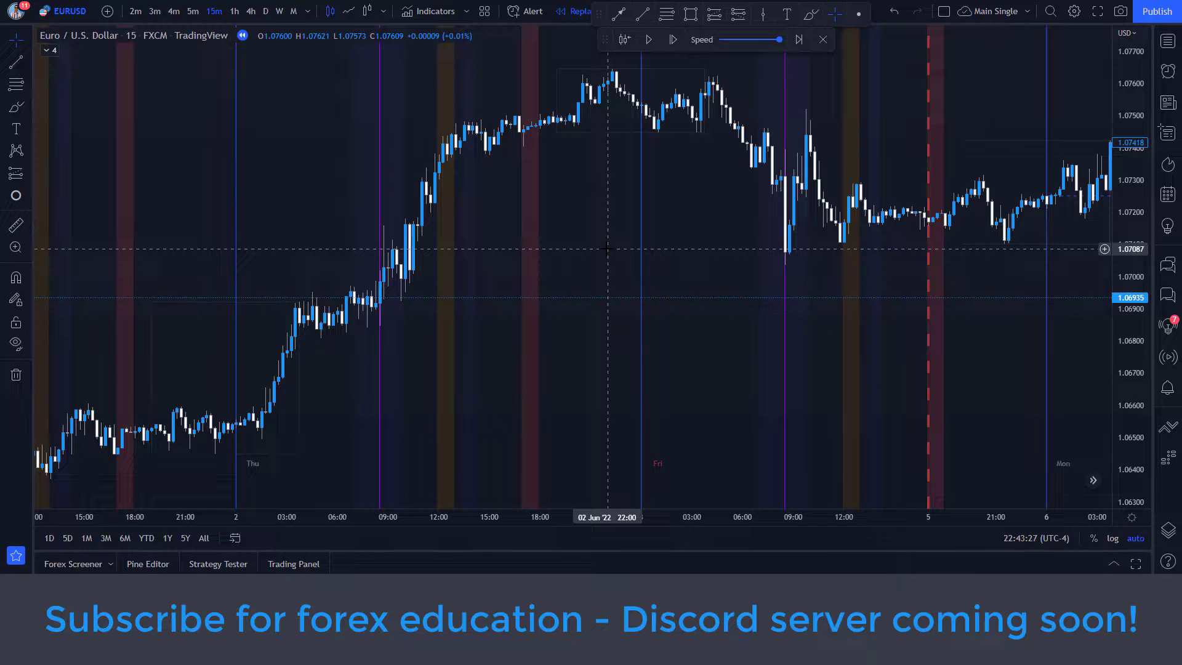
scroll(659, 227, right, 12)
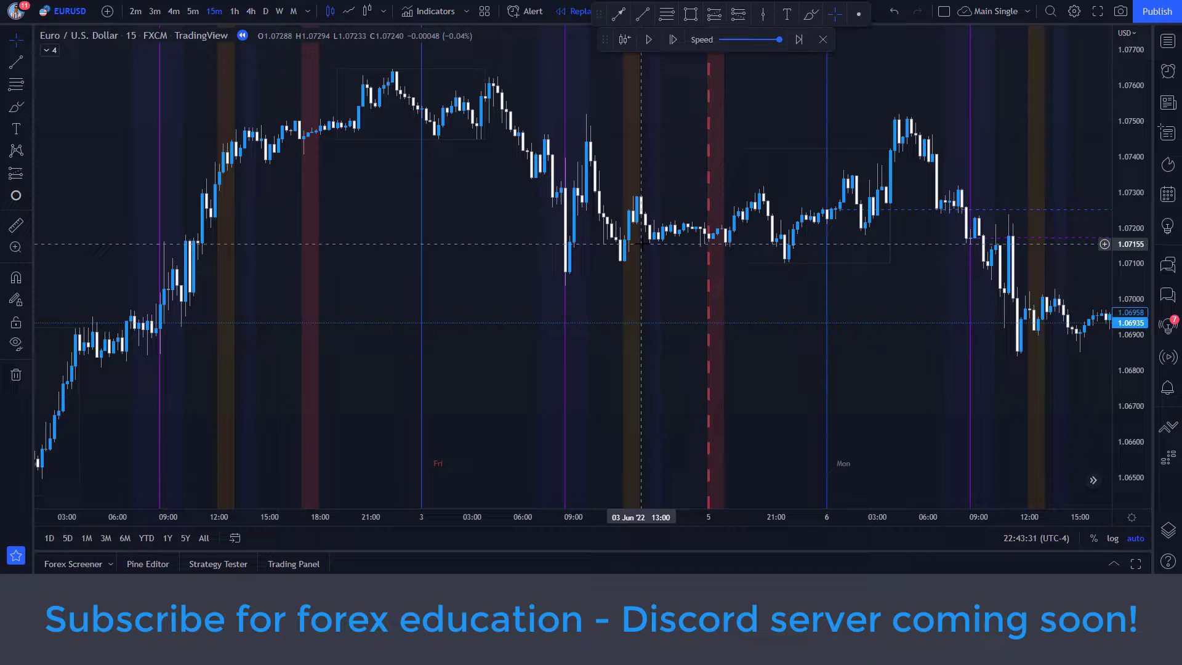
scroll(738, 282, right, 20)
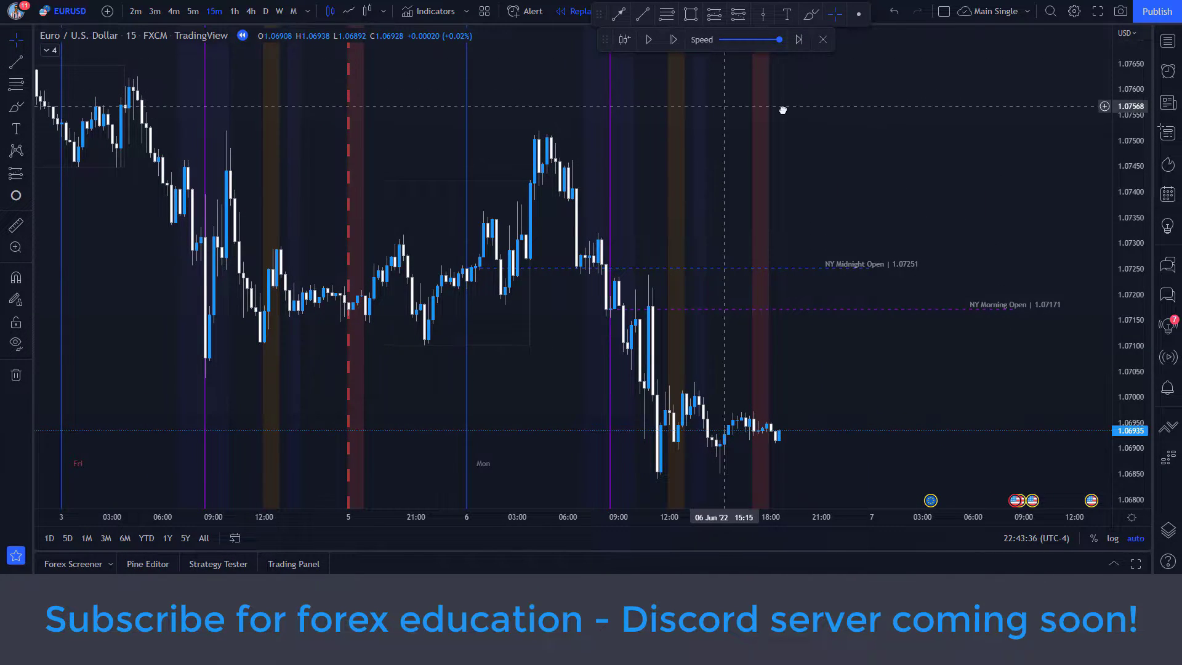
scroll(724, 106, left, 6)
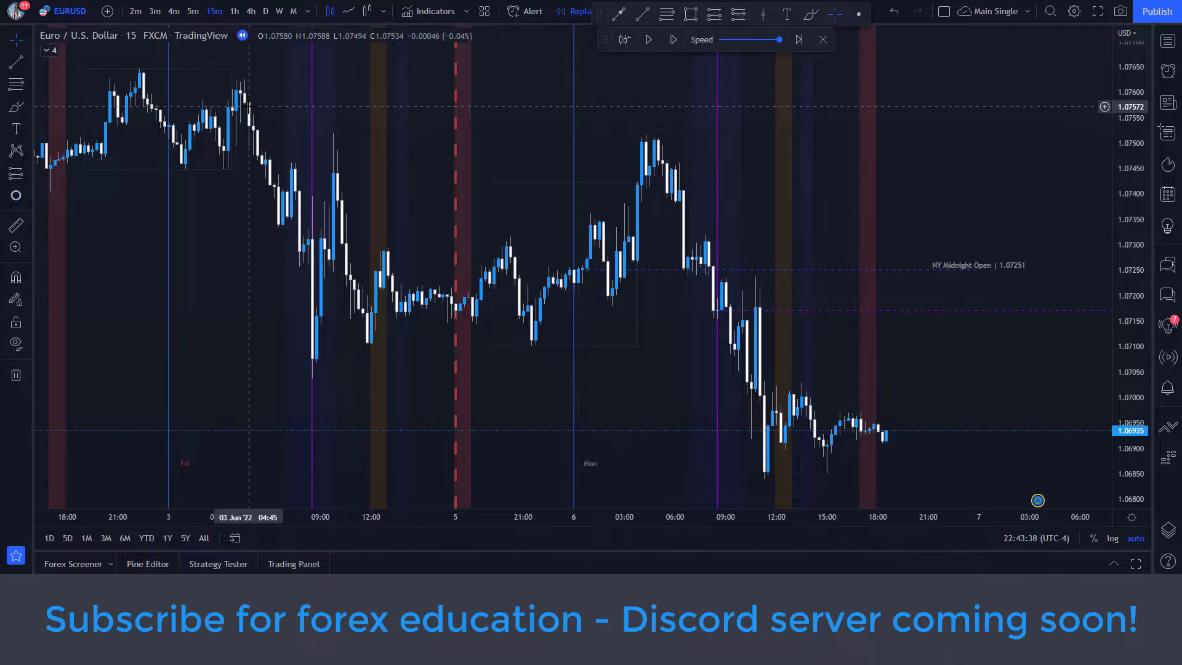
- Hide the Forexation Session Time, Forexation NY Times and FXN Week and Day Separator indicators, then collapse the indicator list
click(46, 49)
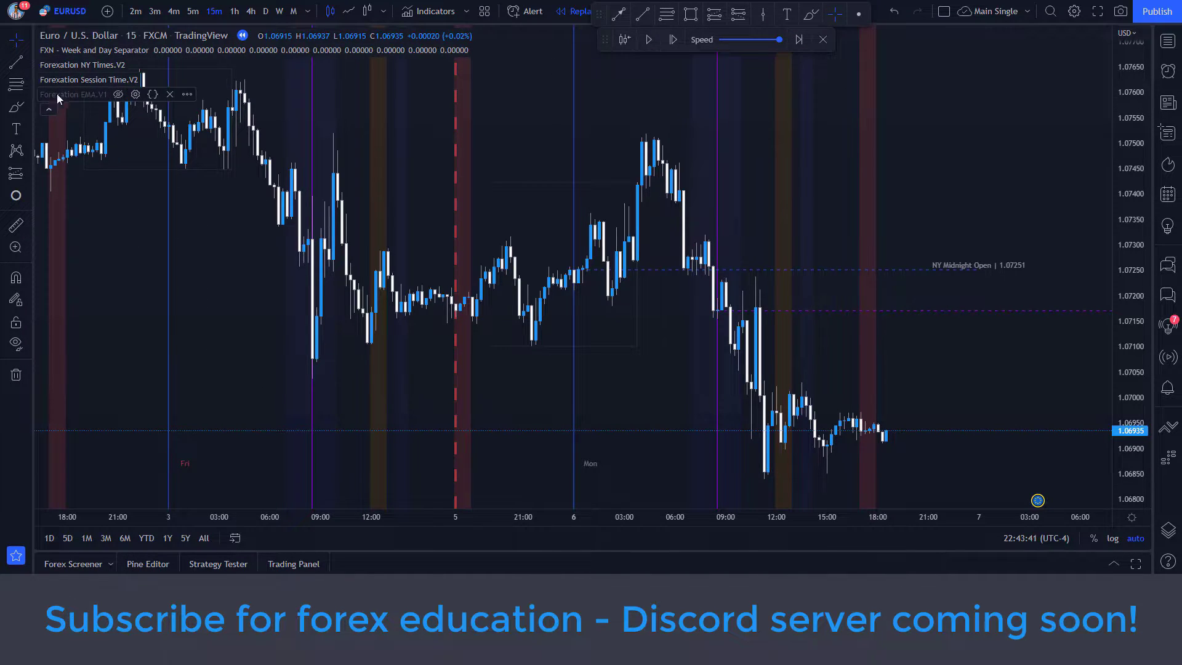
click(149, 79)
click(135, 65)
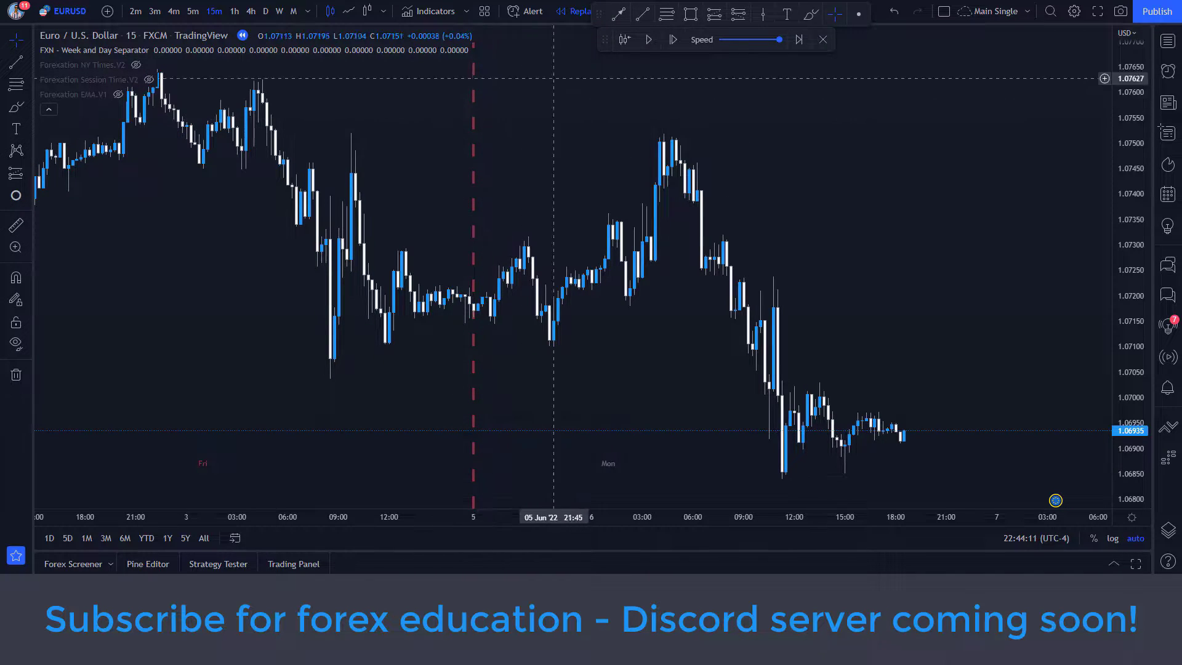
drag(529, 145, 440, 145)
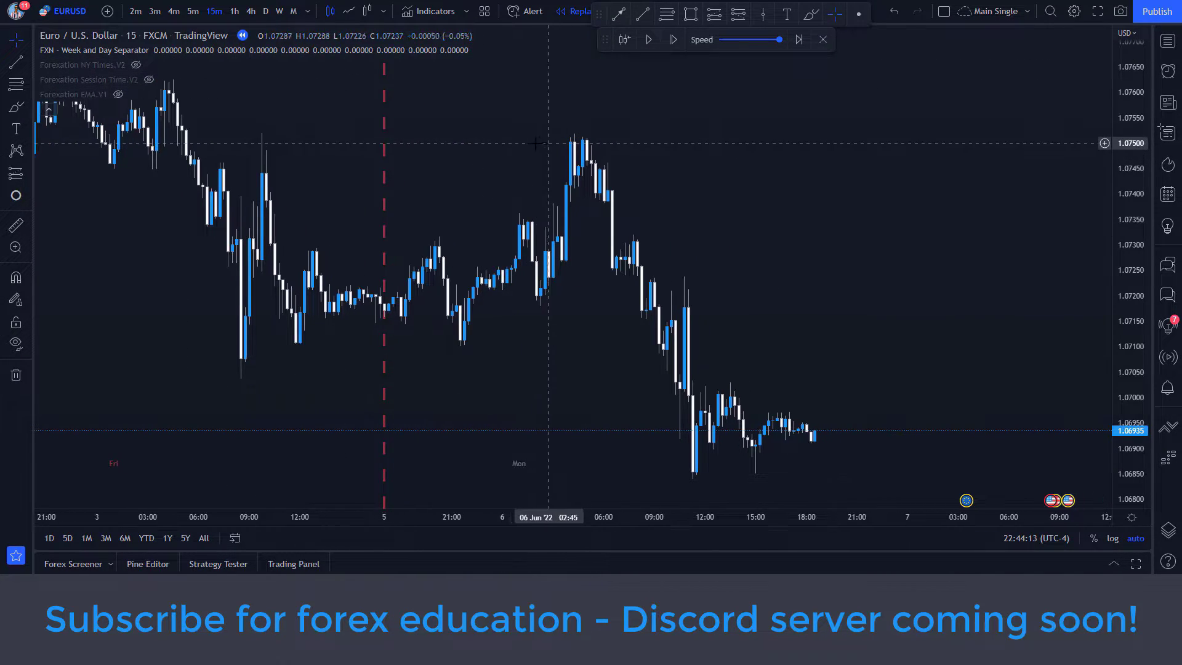
scroll(620, 140, right, 5)
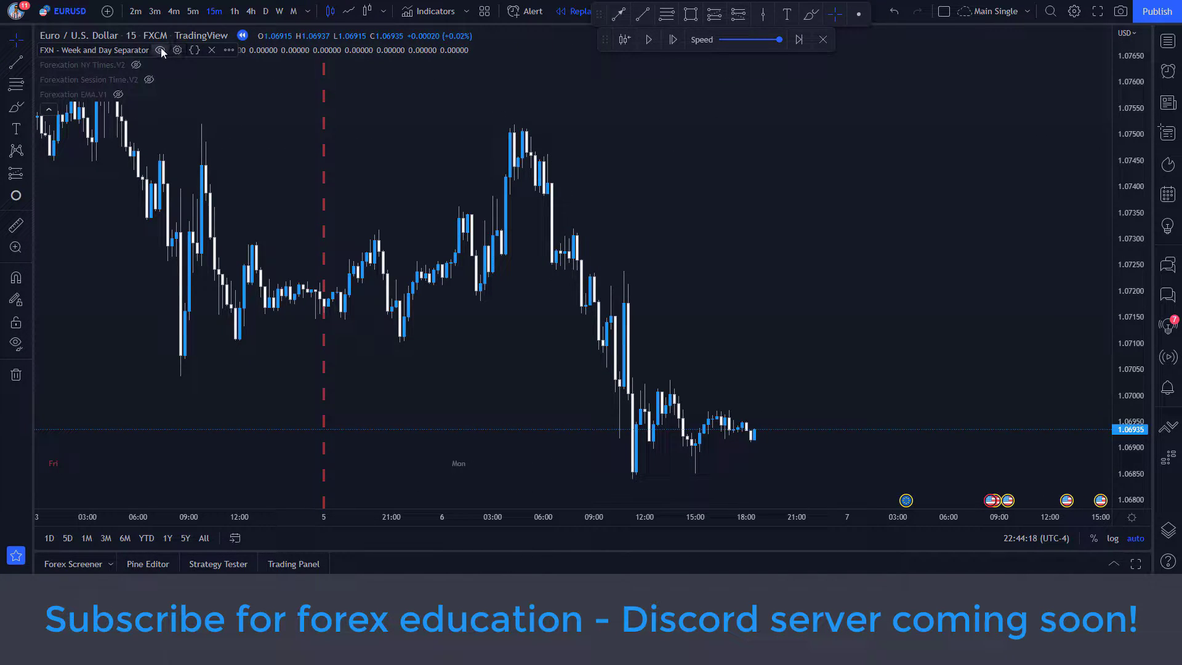
click(160, 50)
scroll(316, 116, right, 4)
click(48, 108)
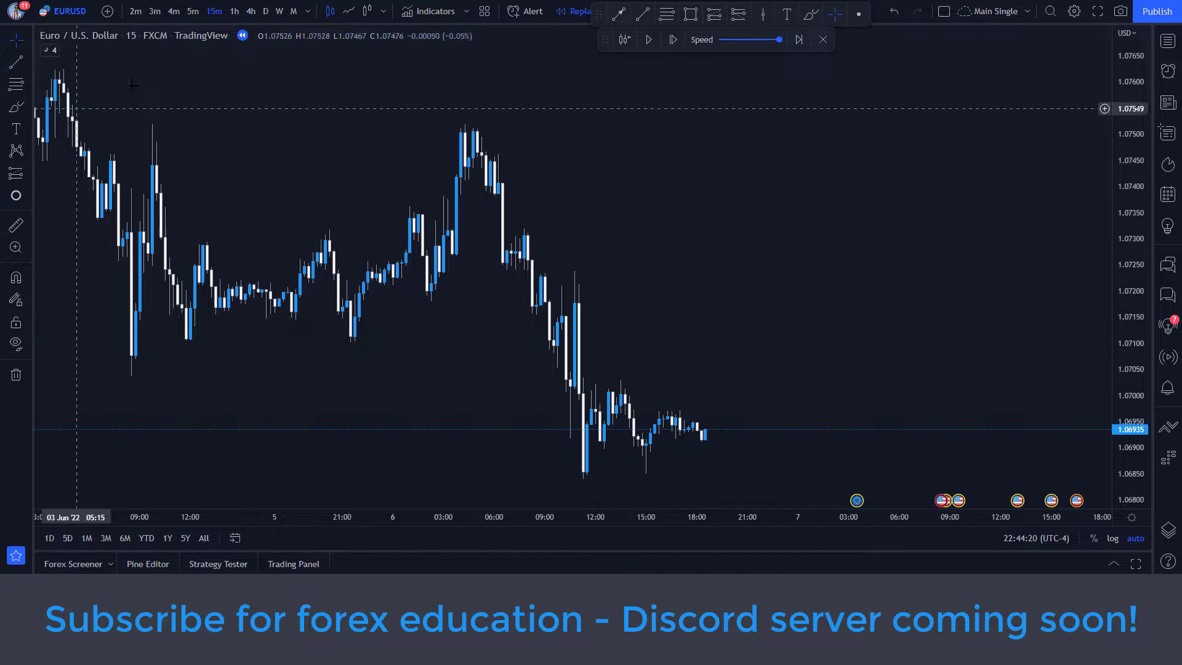
- Place a long position in the empty area after the latest candles, entry about 1.07188, and extend its target to about 27.3 pips
drag(565, 113, 616, 104)
drag(287, 113, 353, 113)
drag(767, 163, 564, 124)
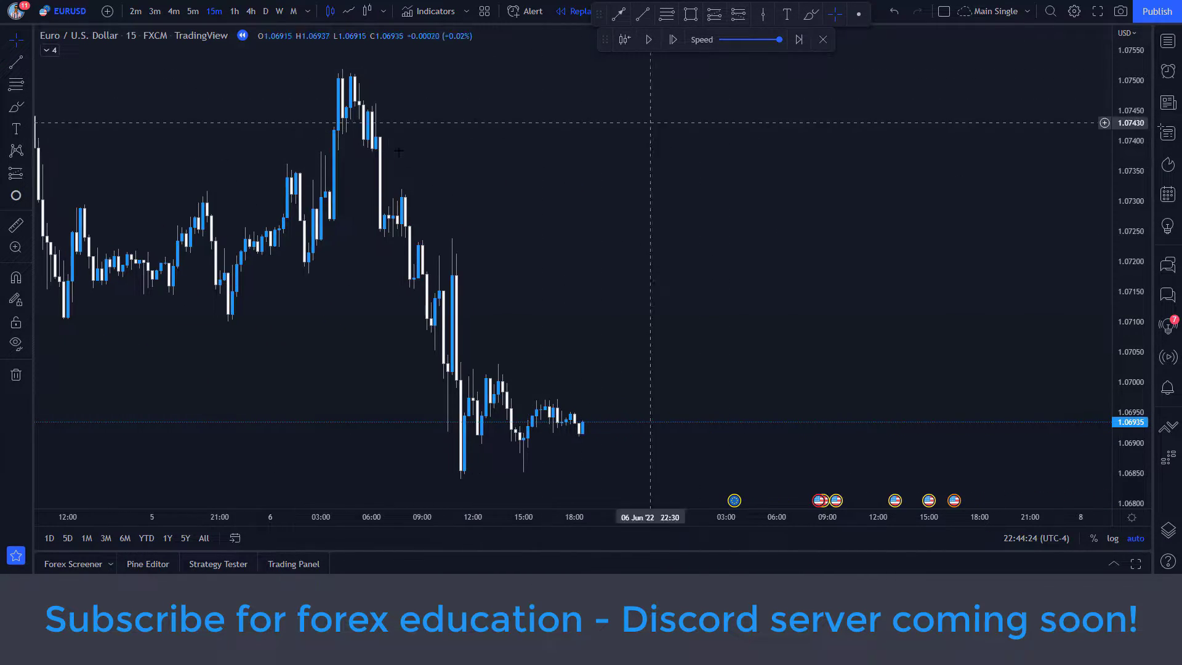
scroll(529, 344, right, 3)
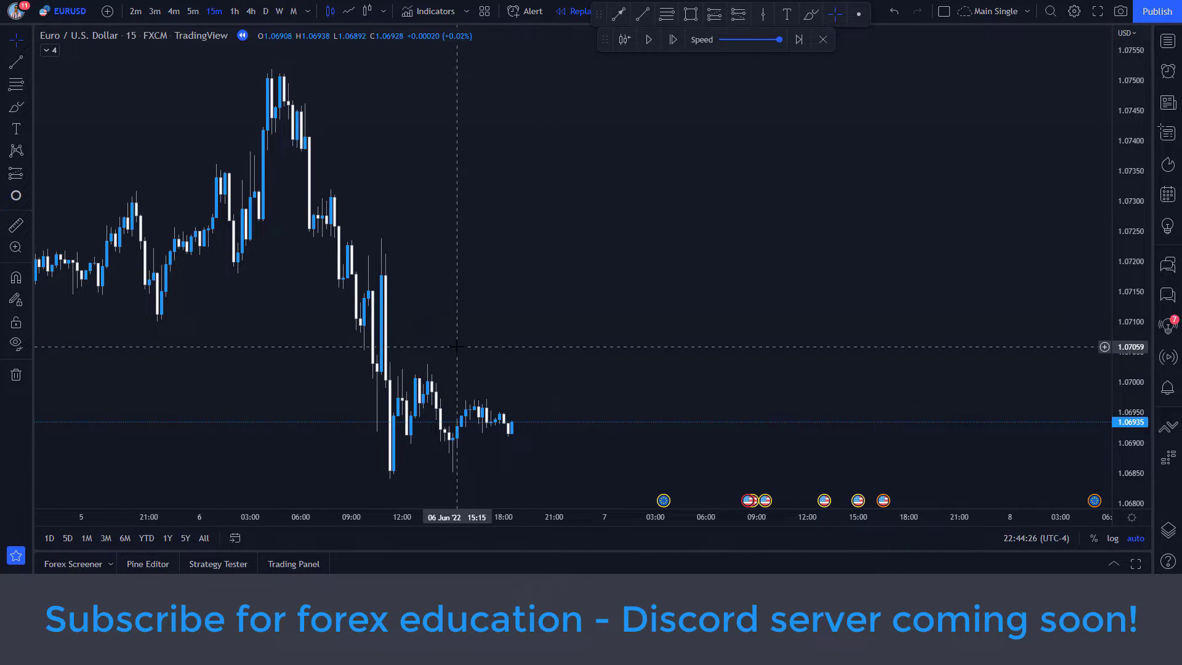
click(715, 20)
click(623, 269)
drag(622, 187, 617, 104)
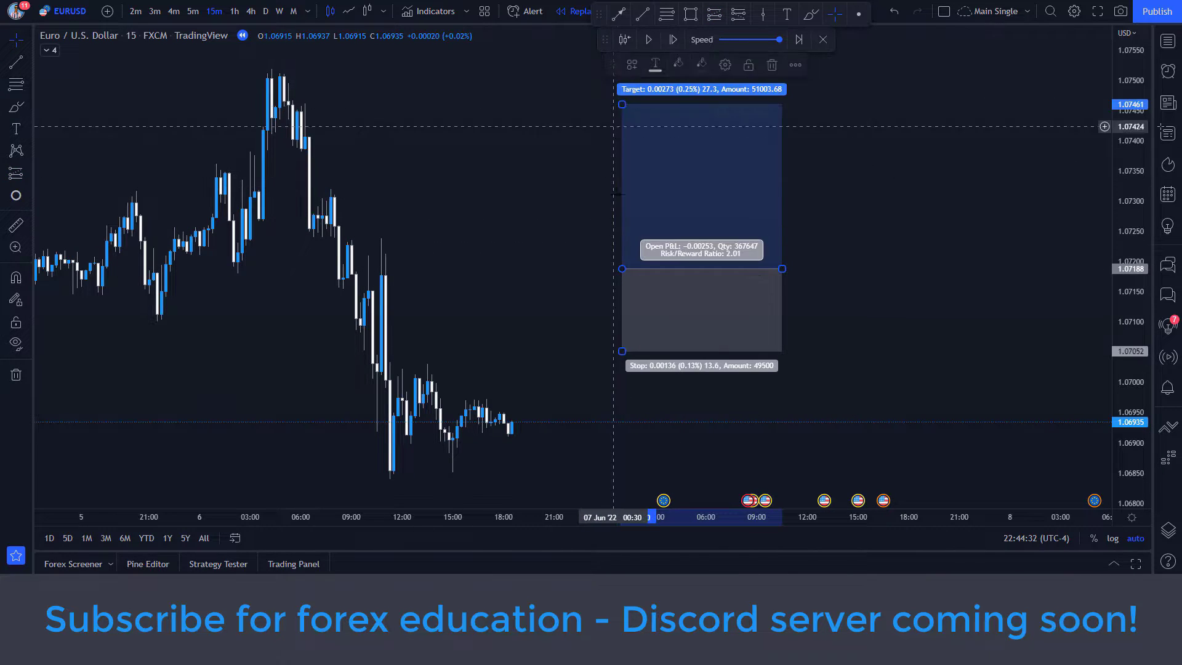
- Move the long position closer to the latest candles, with entry at about 1.07040 and stop at about 1.06953
drag(622, 350, 635, 298)
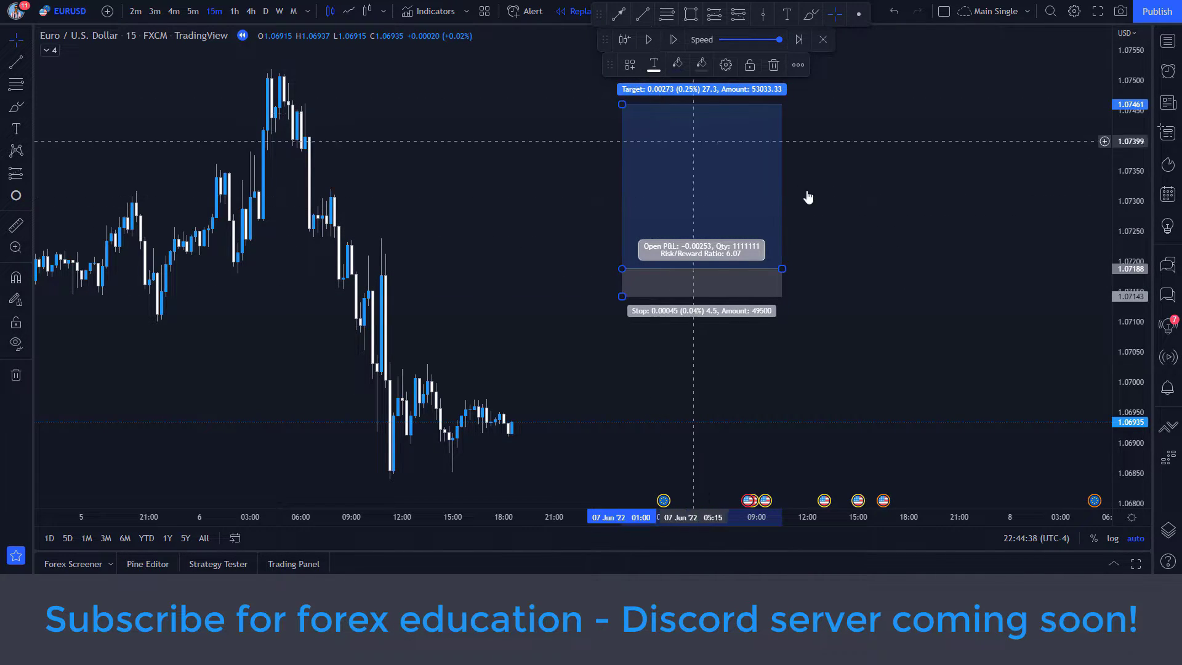
drag(712, 211, 631, 300)
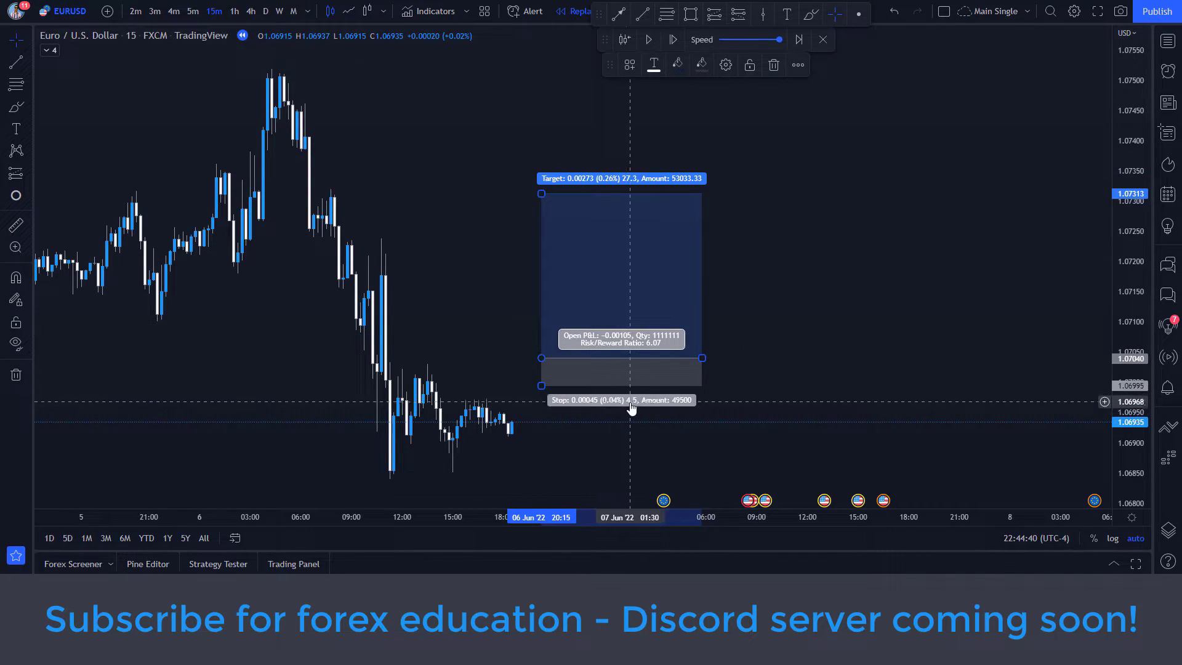
drag(606, 402, 616, 425)
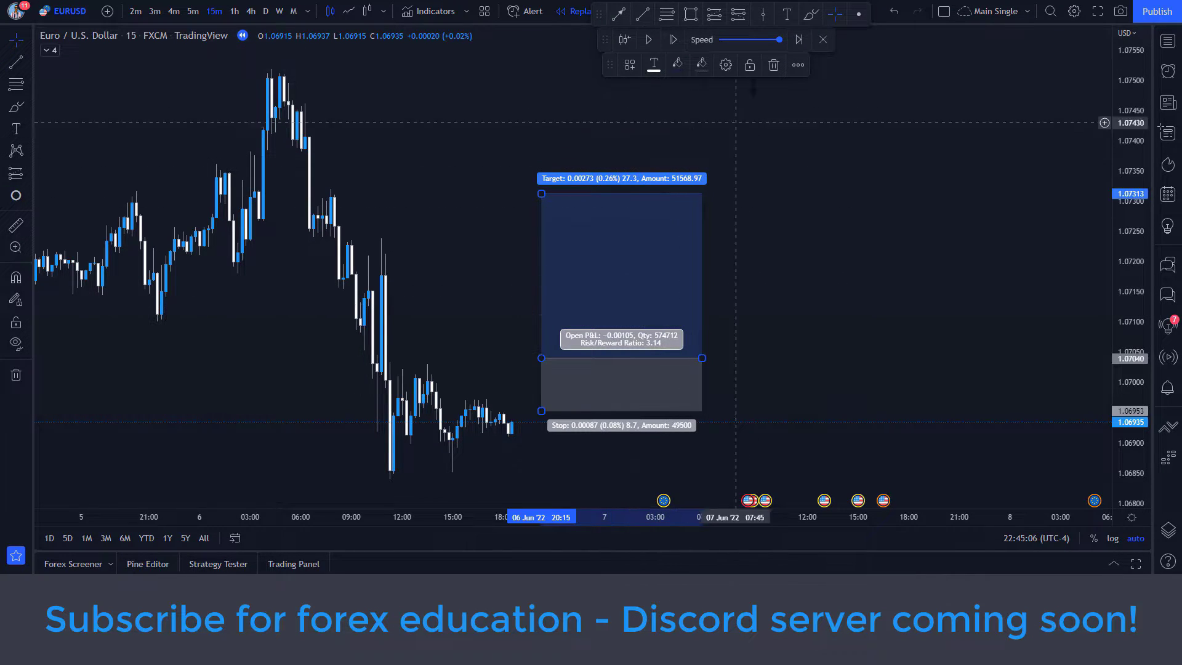
- Place a short position beside the long one, with entry about 1.07242, stop about 1.07311 and target about 1.06953
click(736, 16)
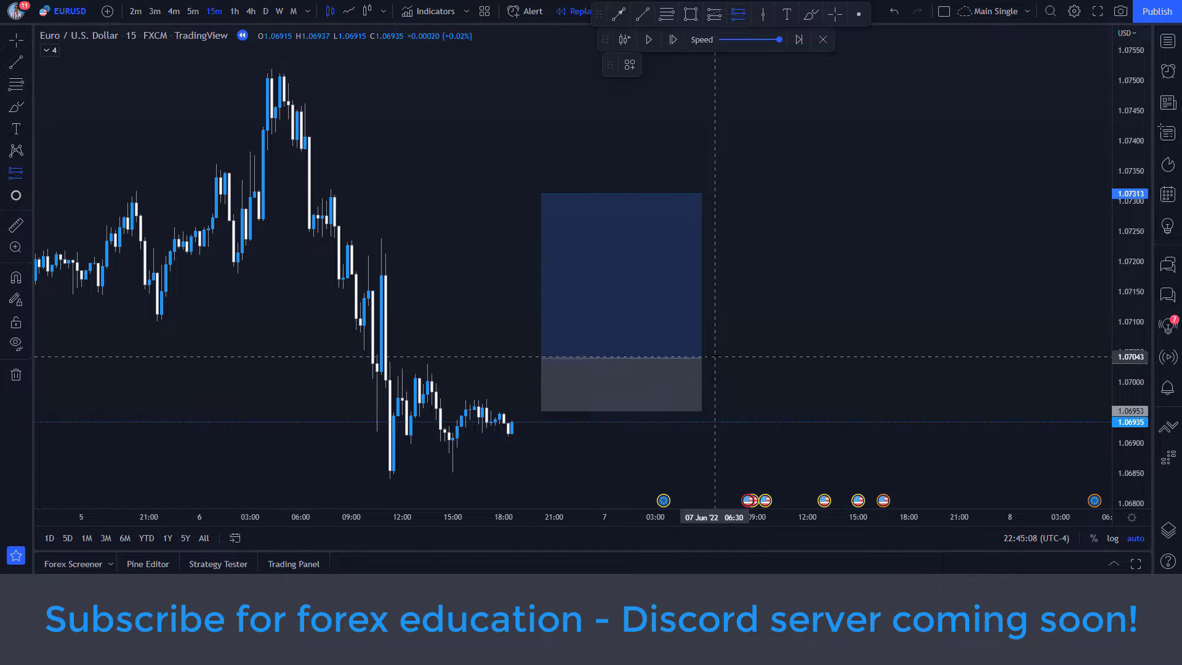
click(724, 237)
drag(722, 150, 713, 194)
drag(730, 315, 735, 434)
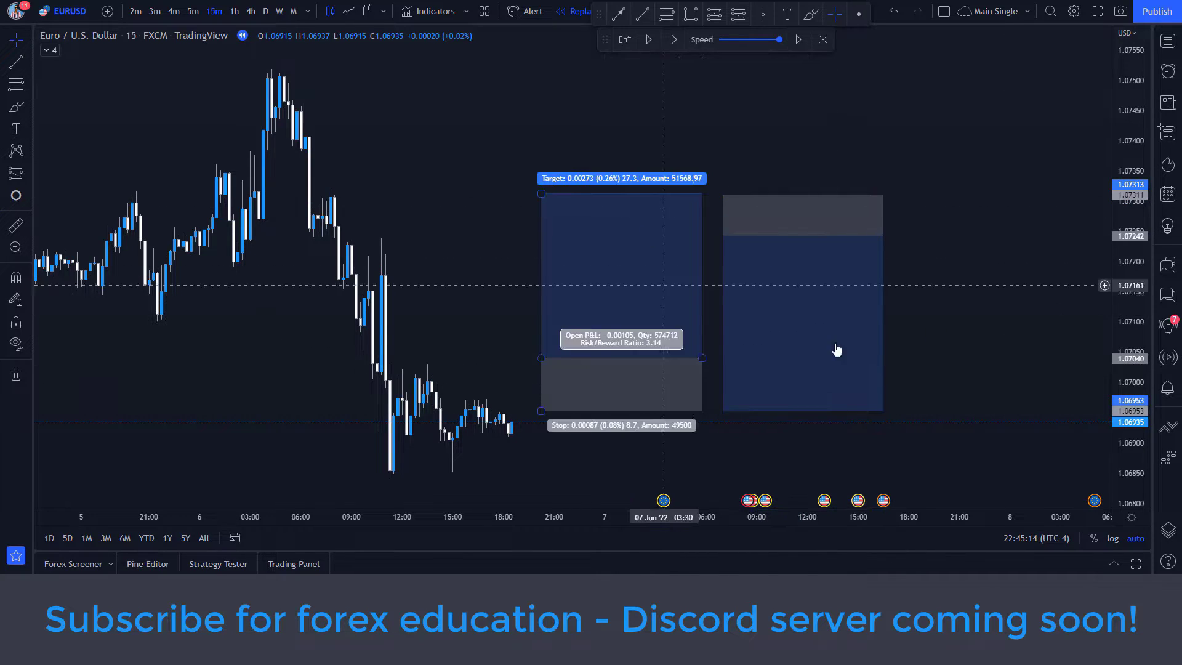
click(708, 298)
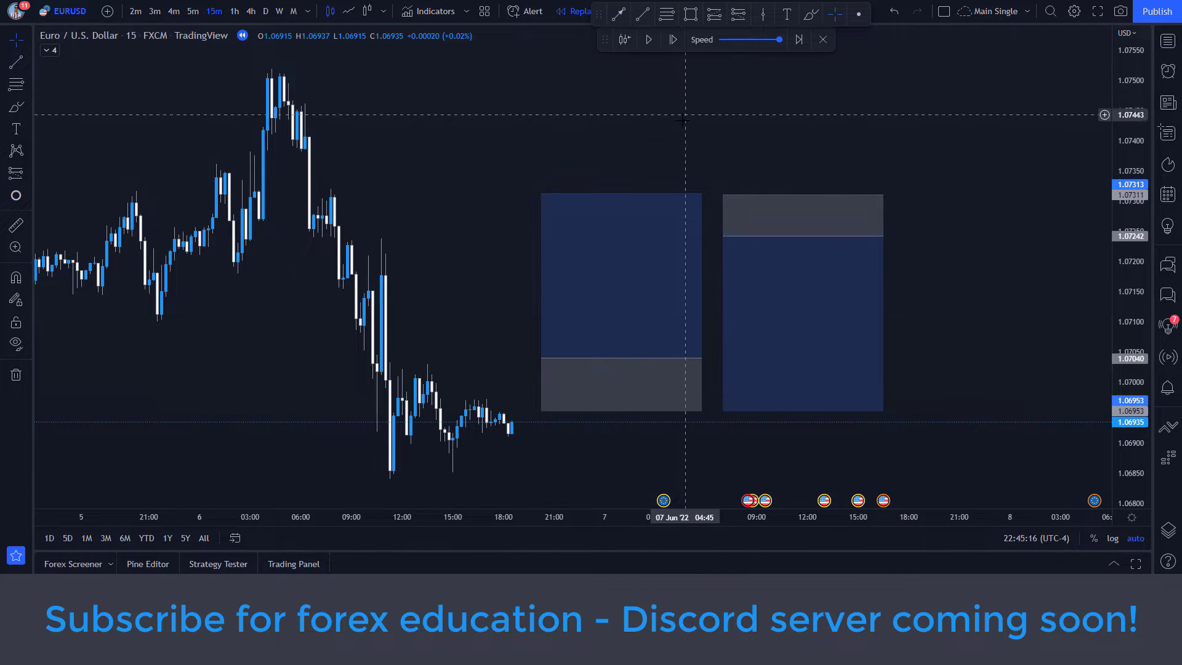
- Mark 6 June 2022 at 01:30 with a vertical line and restart the bar replay from around that line
drag(698, 109, 843, 109)
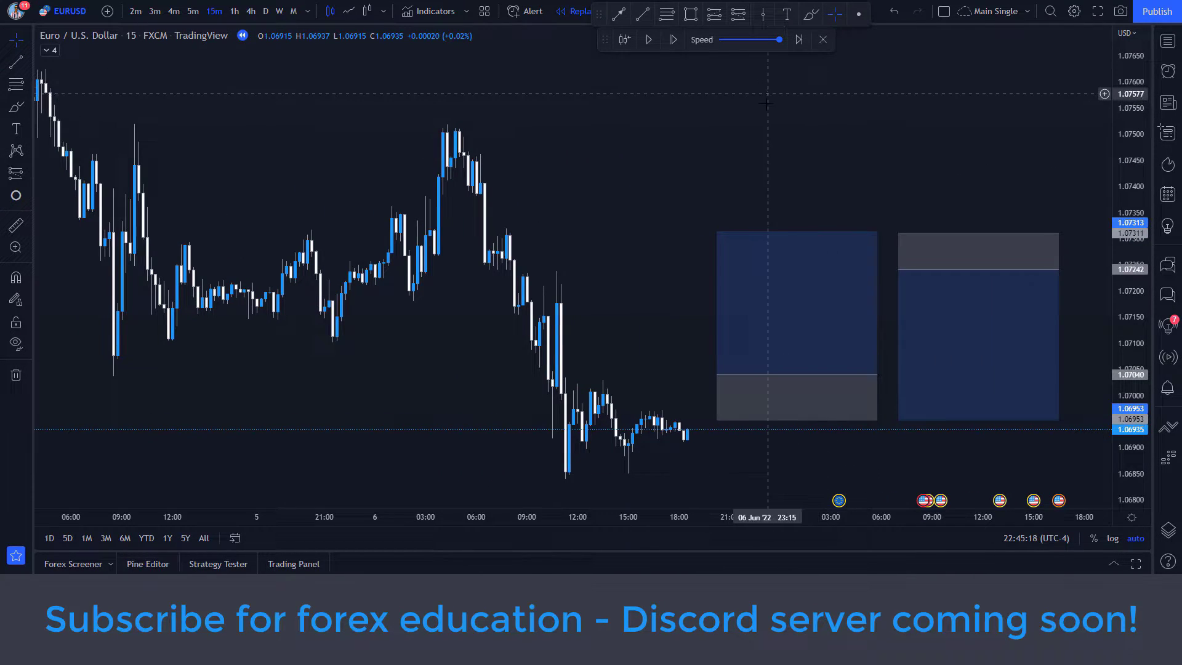
click(400, 268)
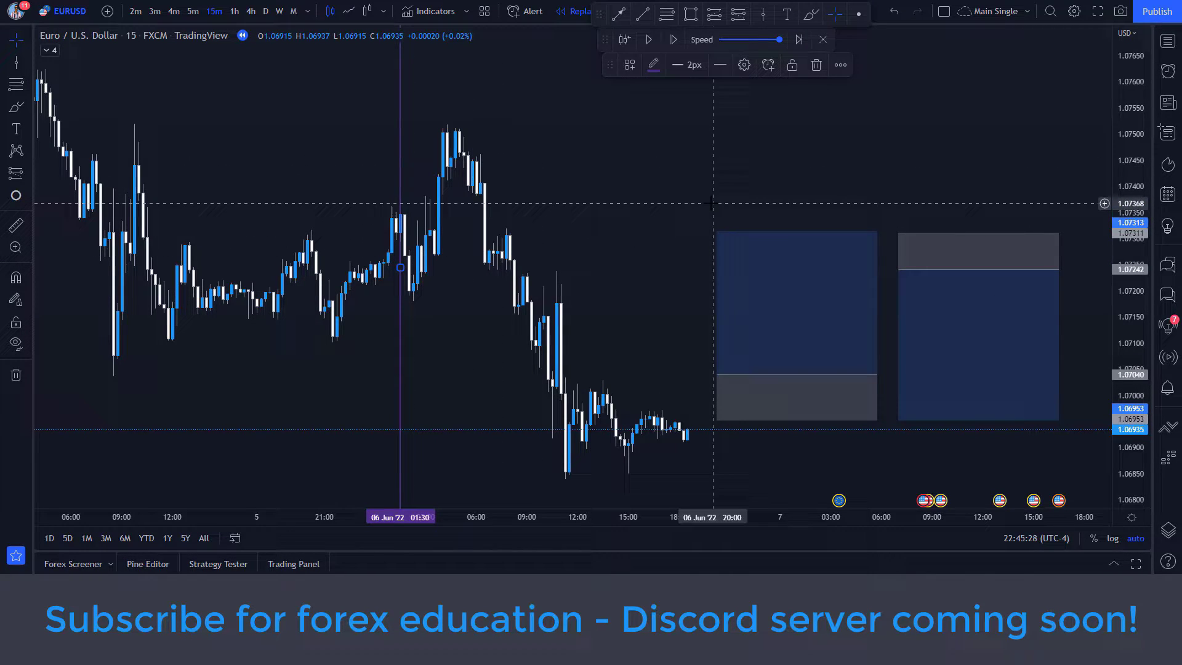
scroll(1134, 136, down, 15)
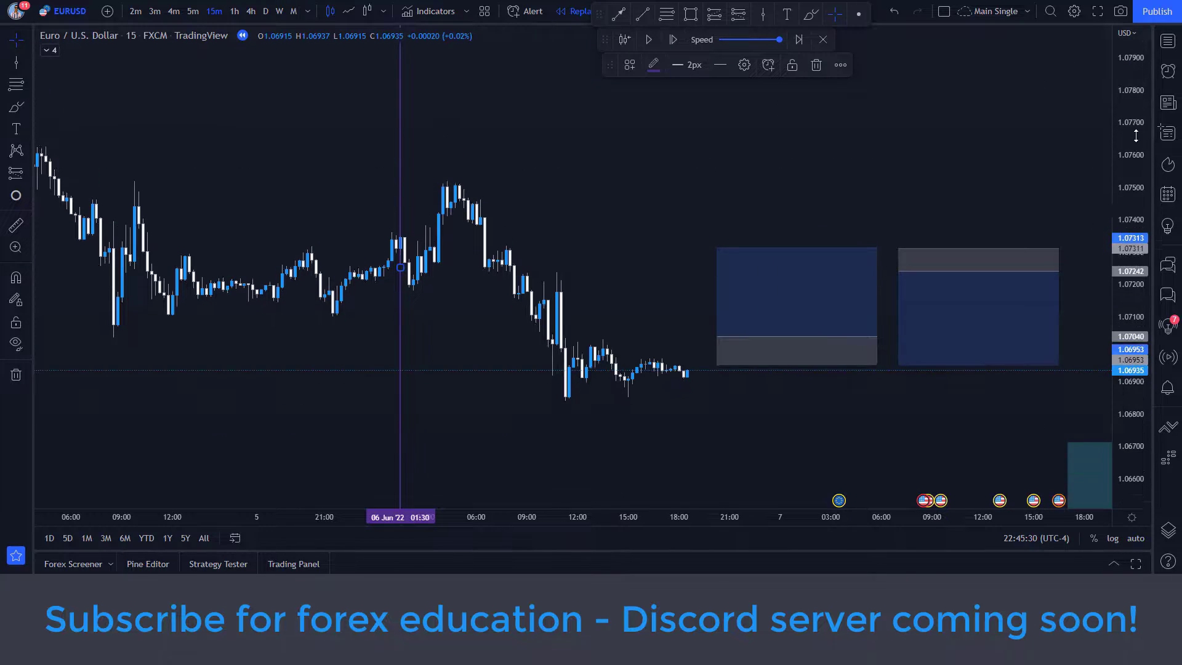
scroll(1135, 136, down, 10)
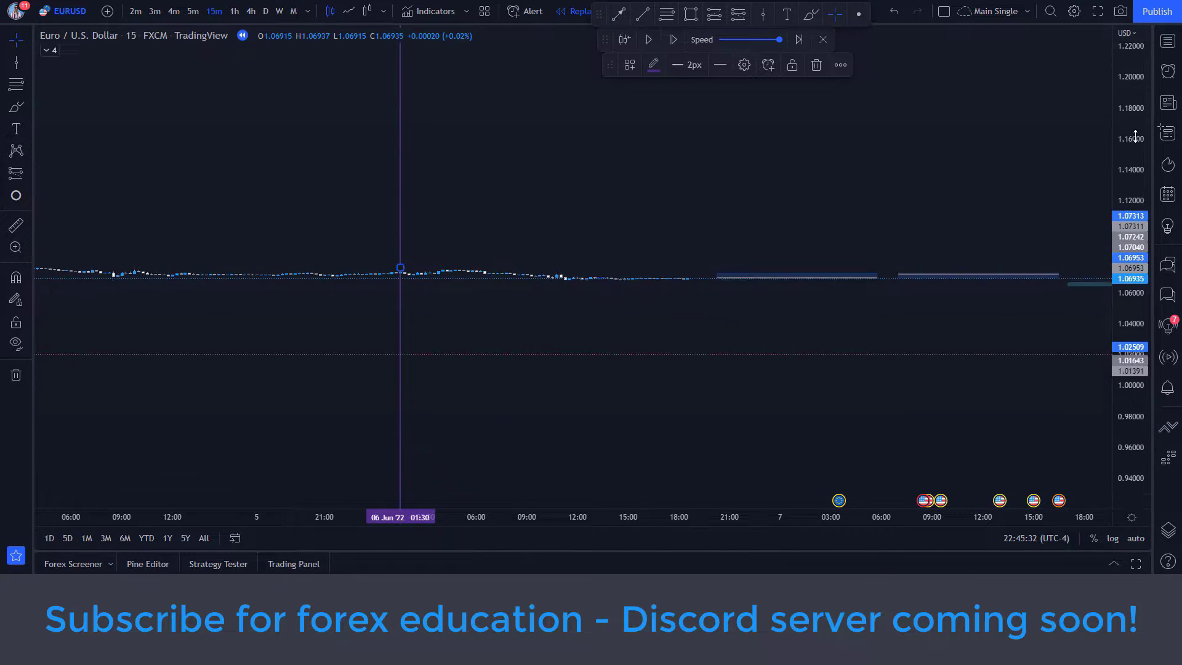
scroll(1047, 182, down, 9)
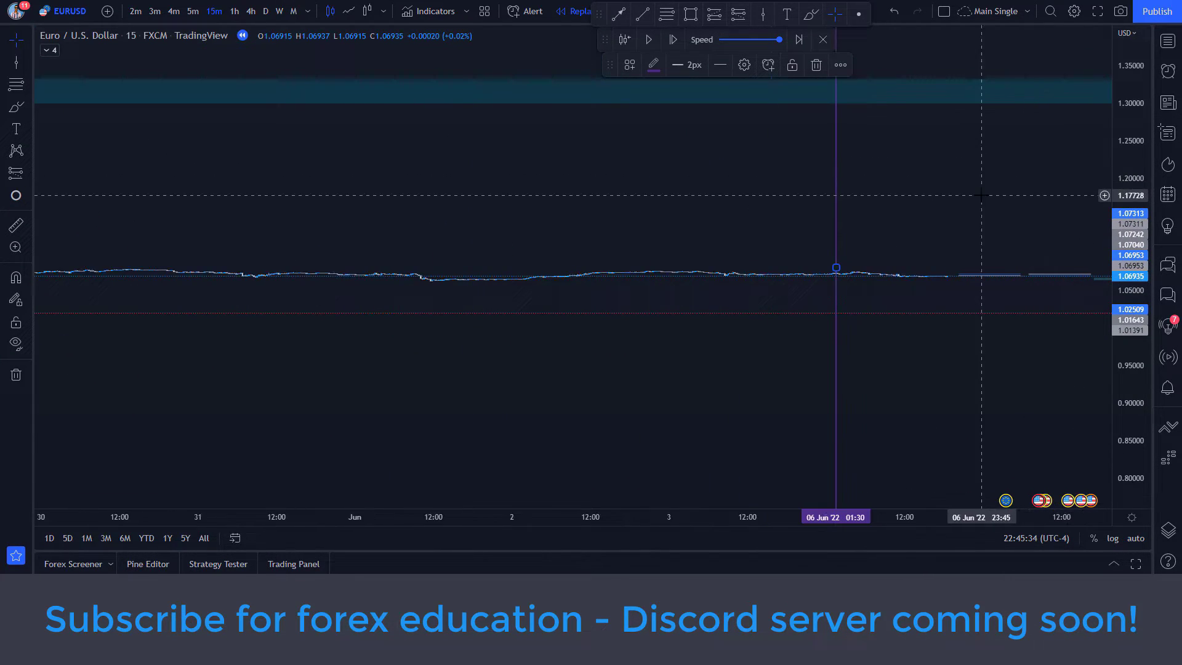
drag(931, 198, 646, 211)
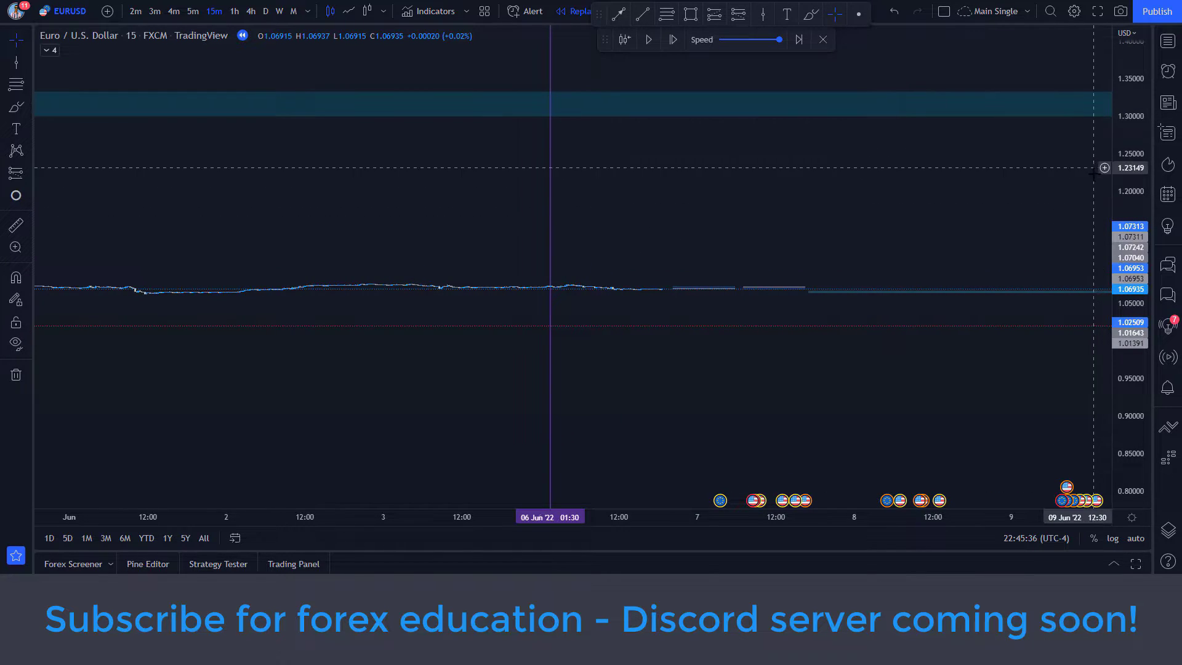
scroll(871, 201, down, 1)
scroll(1134, 174, down, 8)
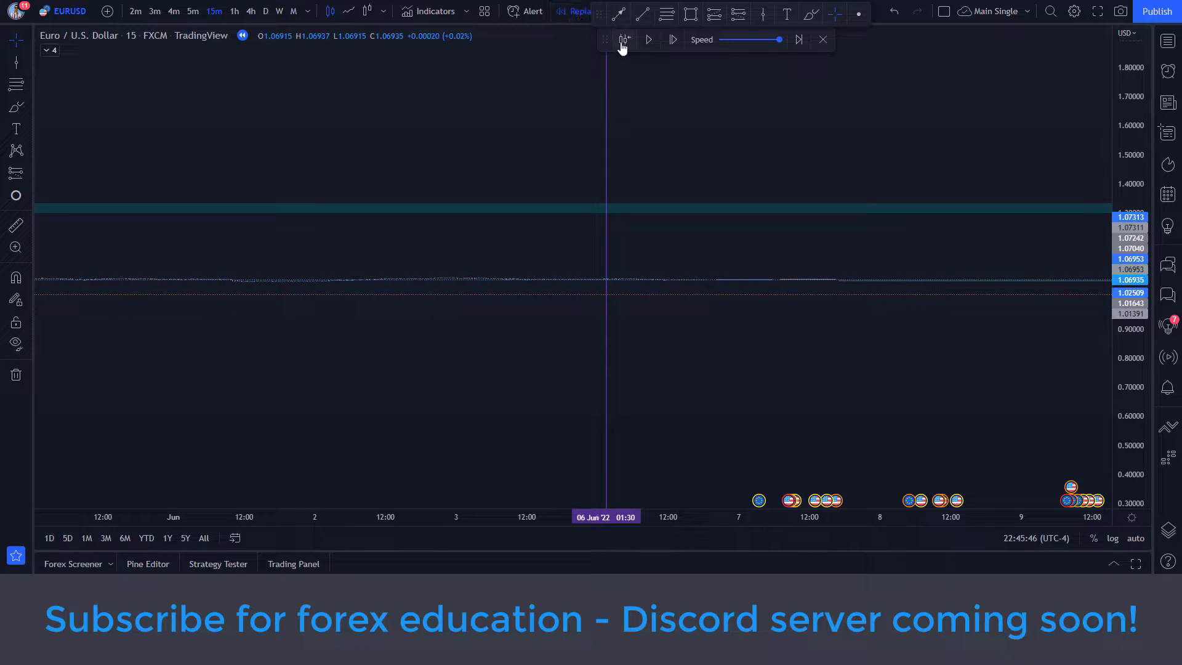
click(612, 172)
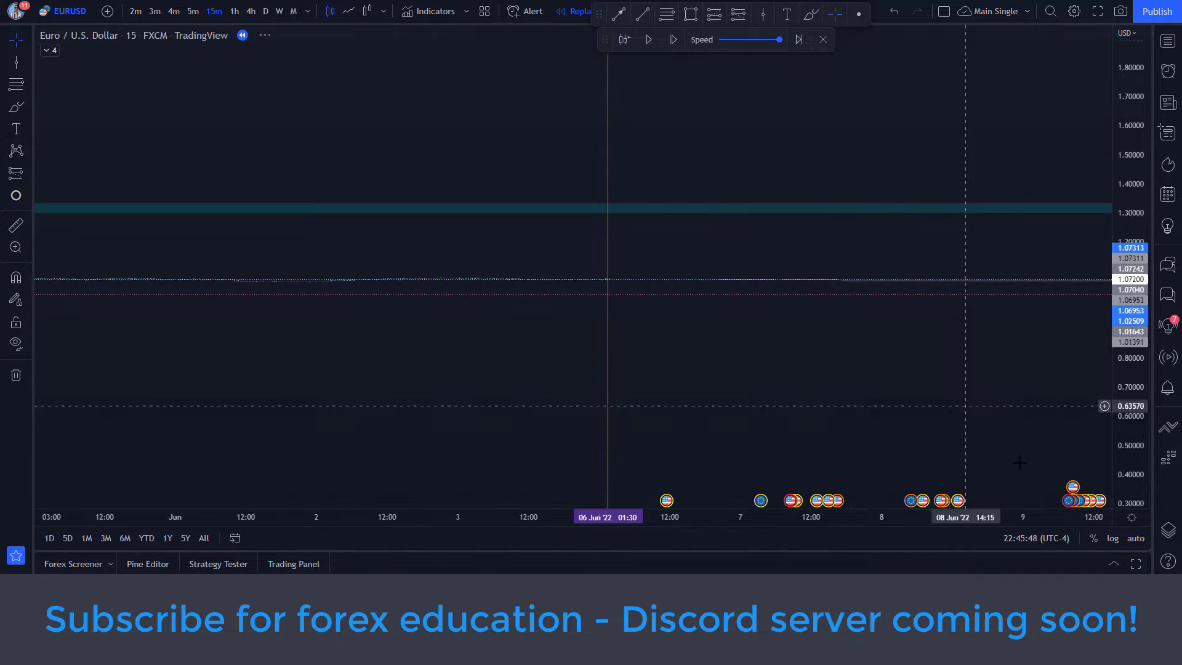
- Restore automatic price scaling and frame the most recent replay candles with empty space after them
click(1135, 539)
scroll(973, 430, up, 12)
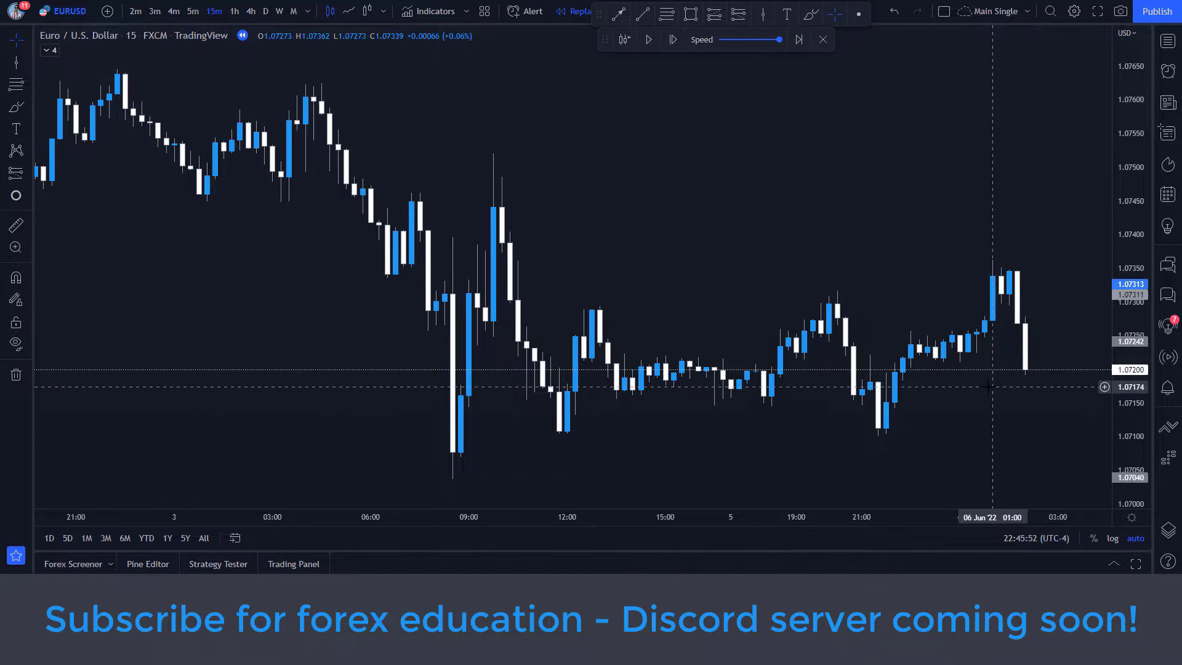
drag(864, 167, 675, 149)
scroll(683, 150, down, 3)
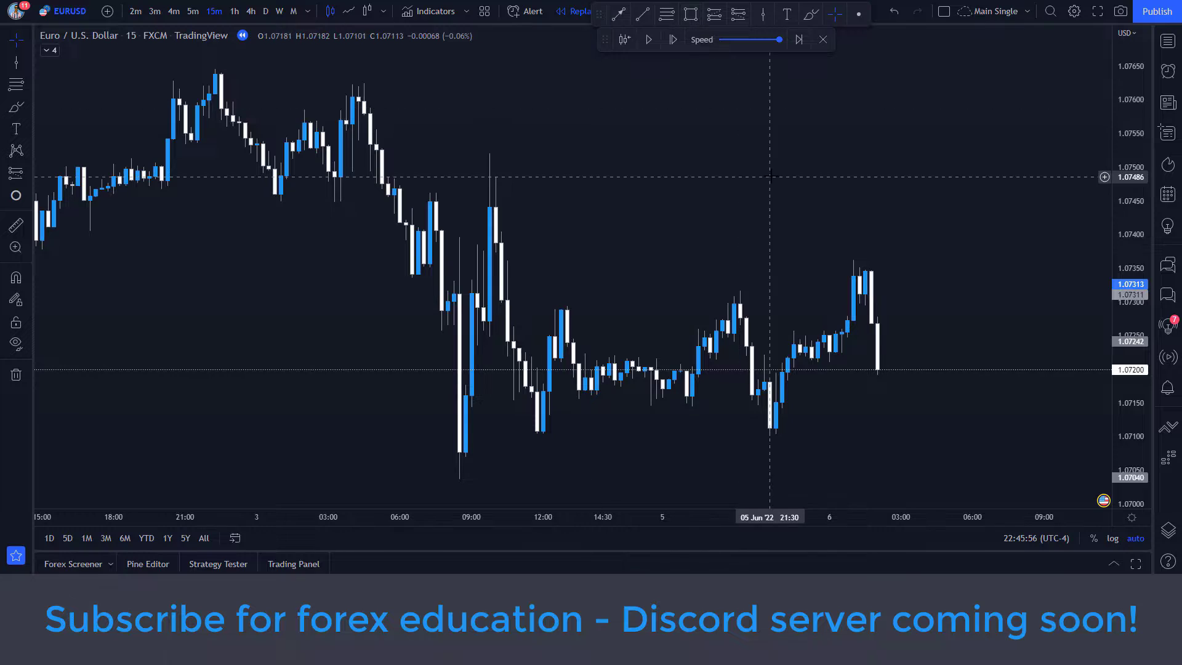
- Examine the EURUSD 15-minute price history from late May up to the latest replay candles
scroll(770, 172, up, 2)
scroll(770, 173, down, 6)
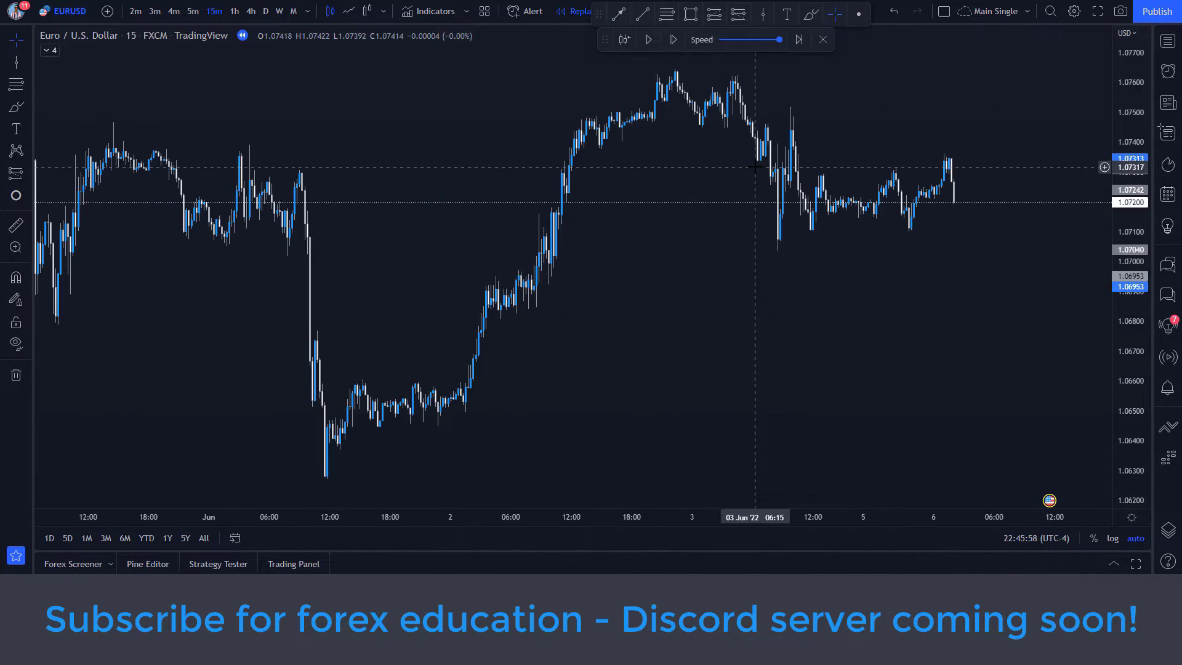
scroll(828, 195, up, 4)
scroll(523, 185, down, 5)
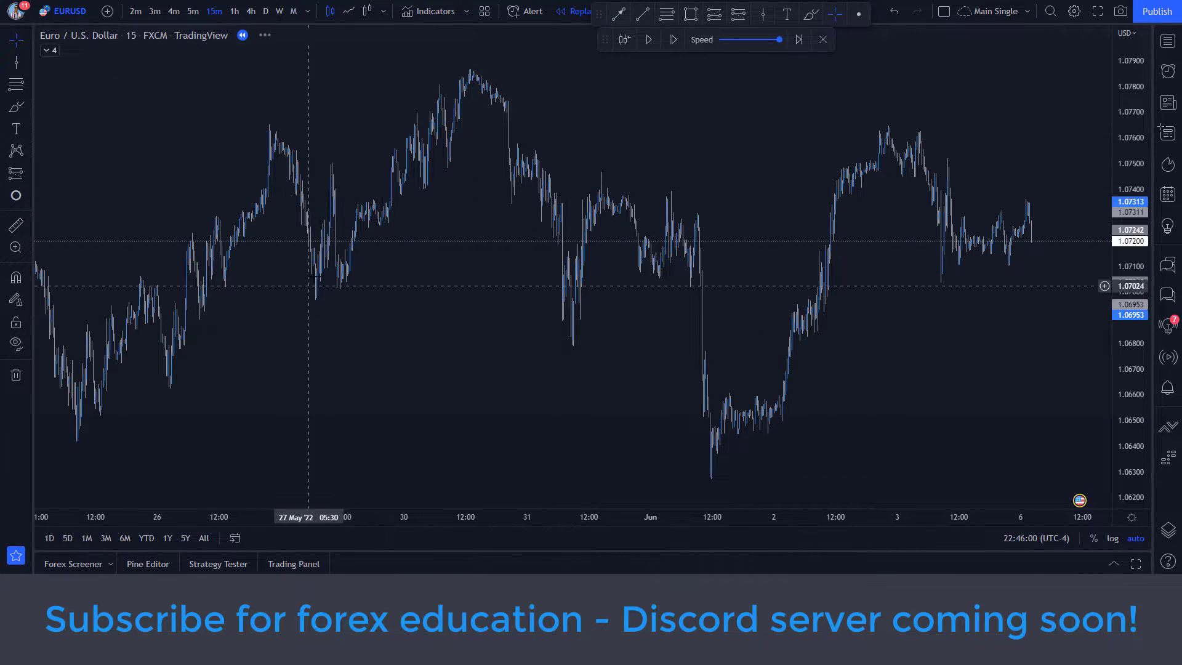
drag(929, 112, 741, 138)
scroll(729, 132, up, 4)
scroll(708, 148, up, 4)
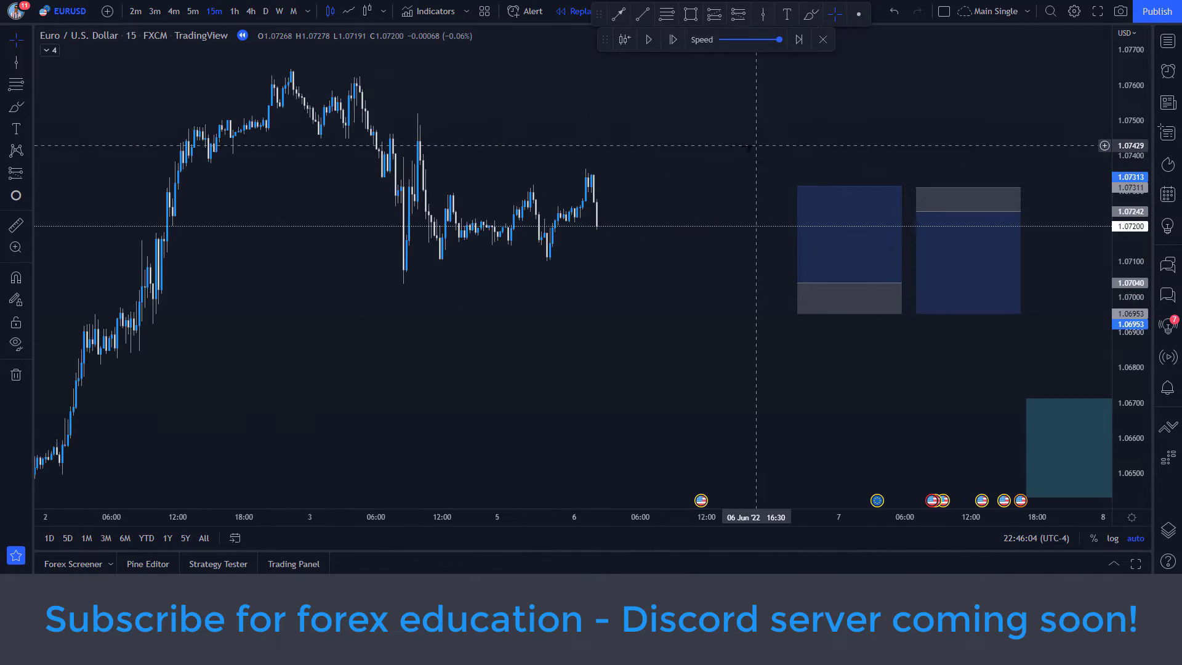
scroll(596, 148, left, 2)
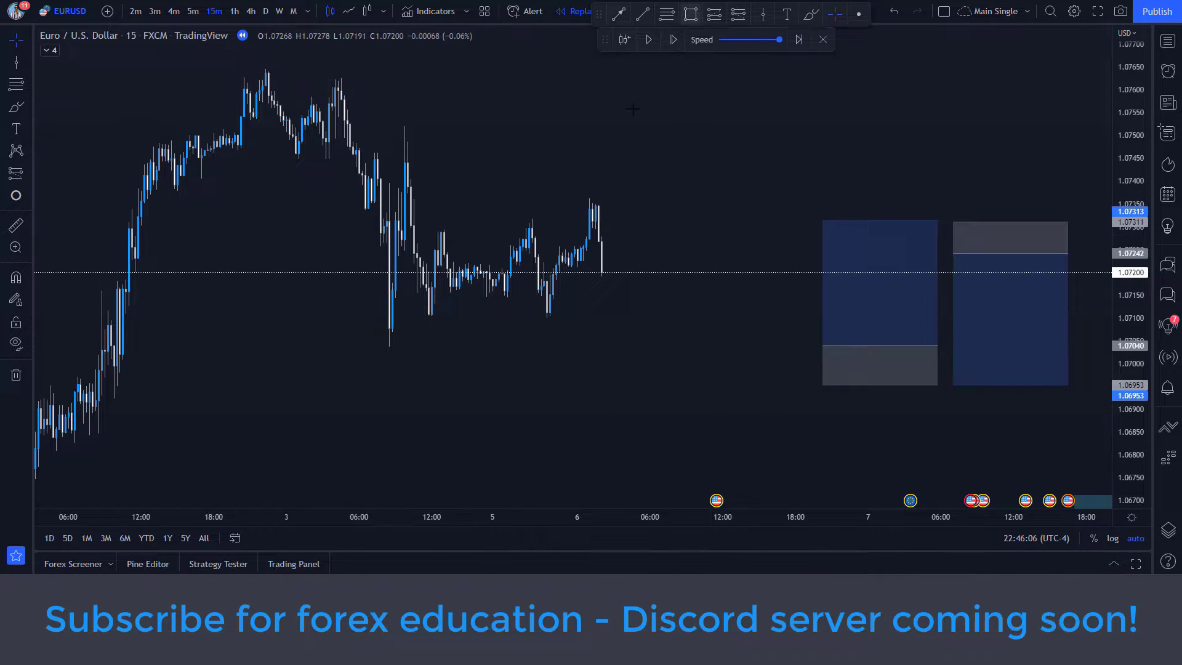
- Draw a thin rectangle zone from the 6 June candle at about 01:15, spanning about 1.07297 down to 1.07280
key(alt+shift+r)
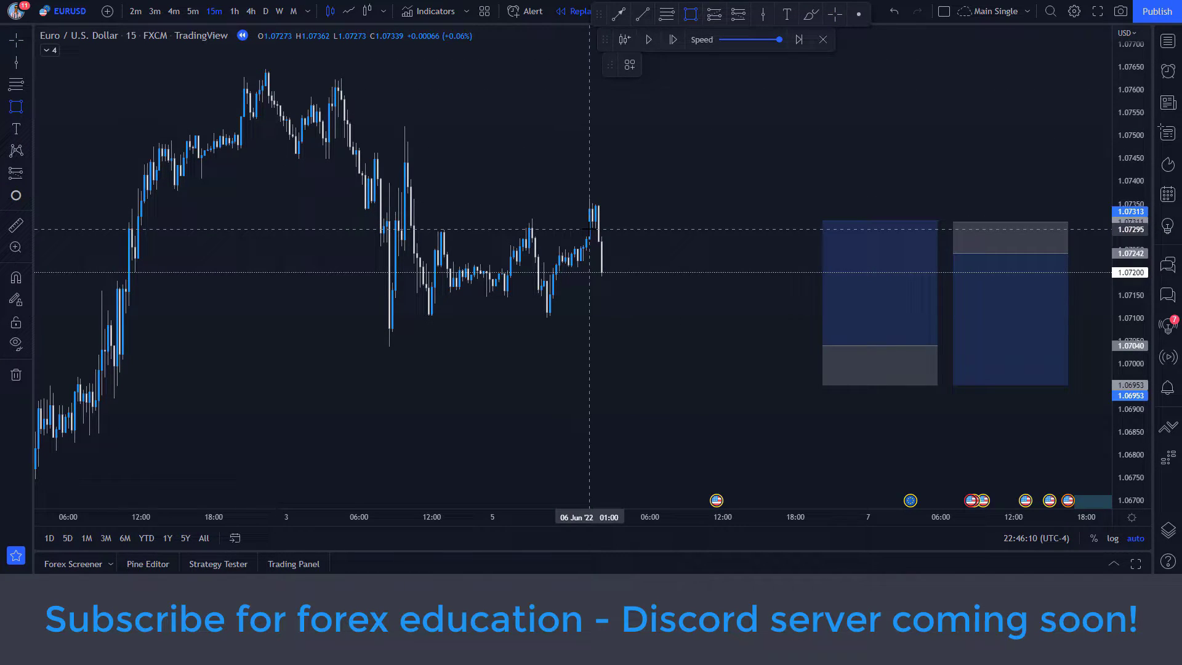
click(593, 228)
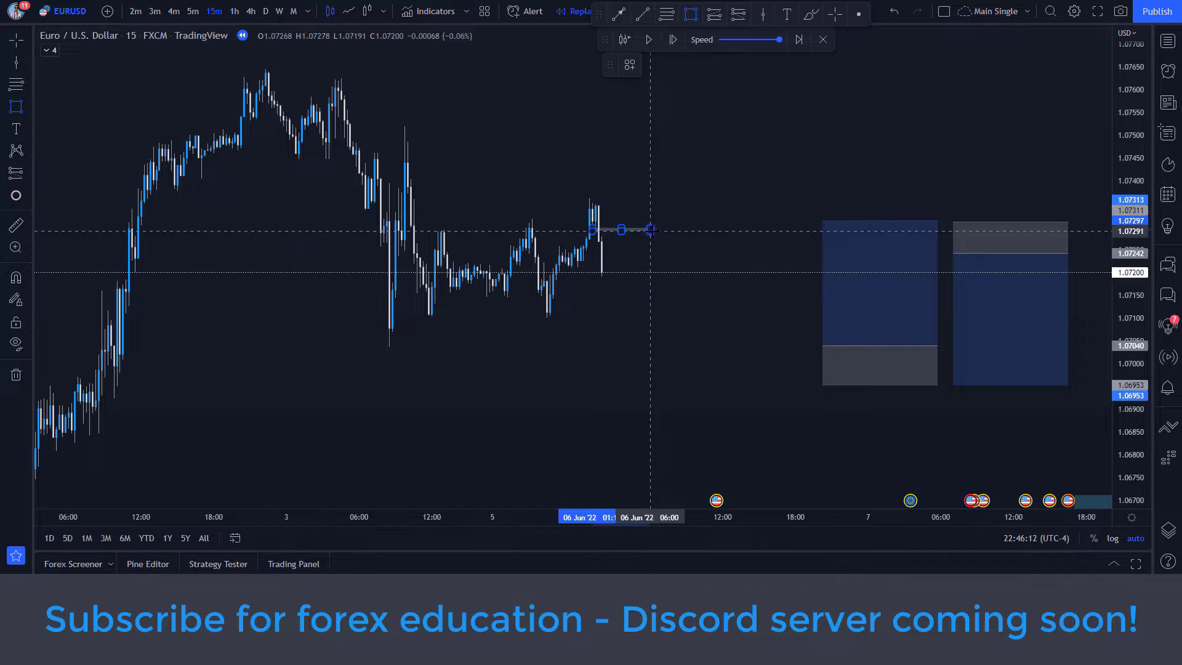
click(671, 236)
- Draw a horizontal arrow at 1.07319 from 5 June 19:00 to 6 June 00:30 and apply the R o L White - 15m template
scroll(668, 246, up, 5)
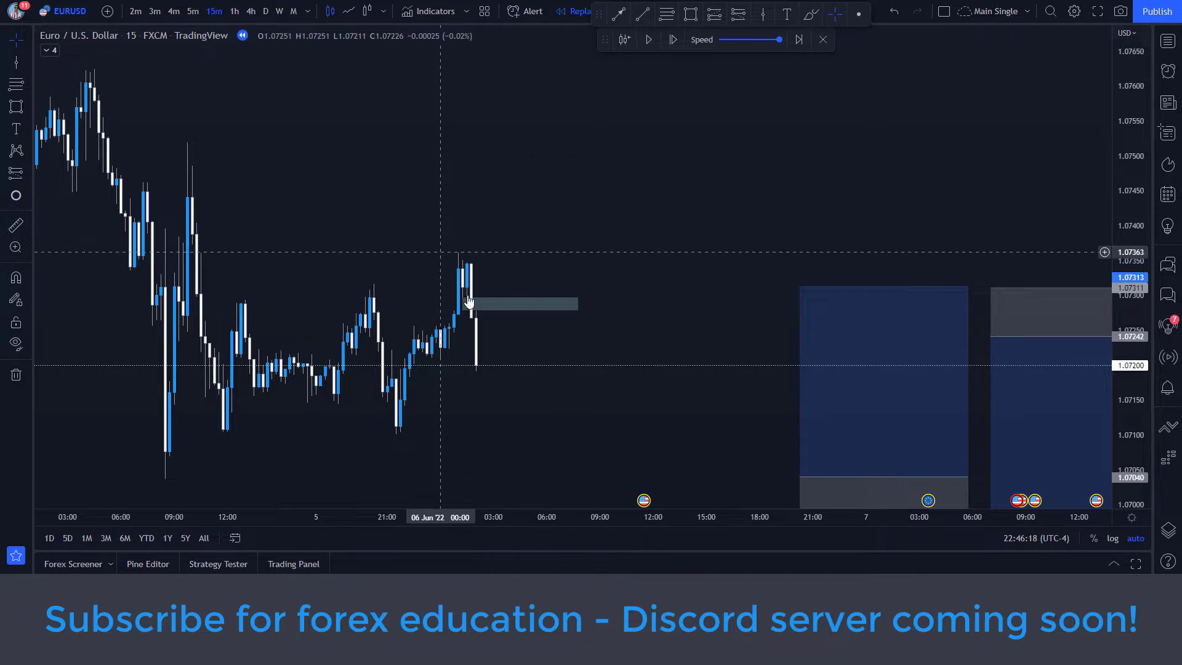
click(618, 17)
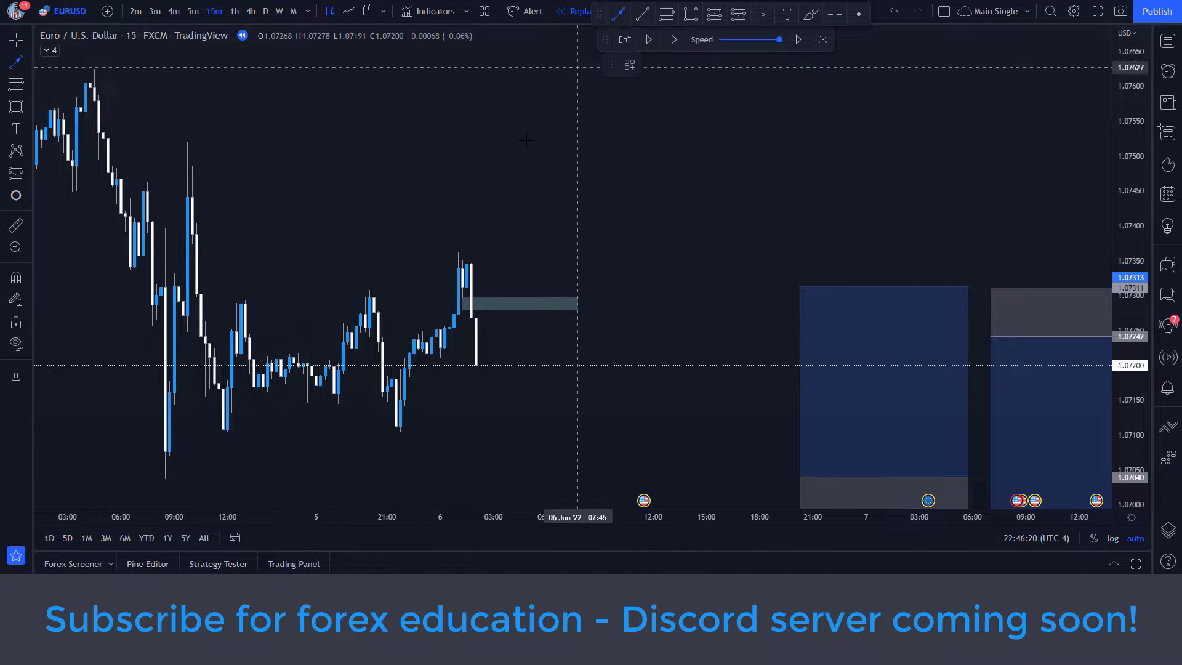
click(351, 282)
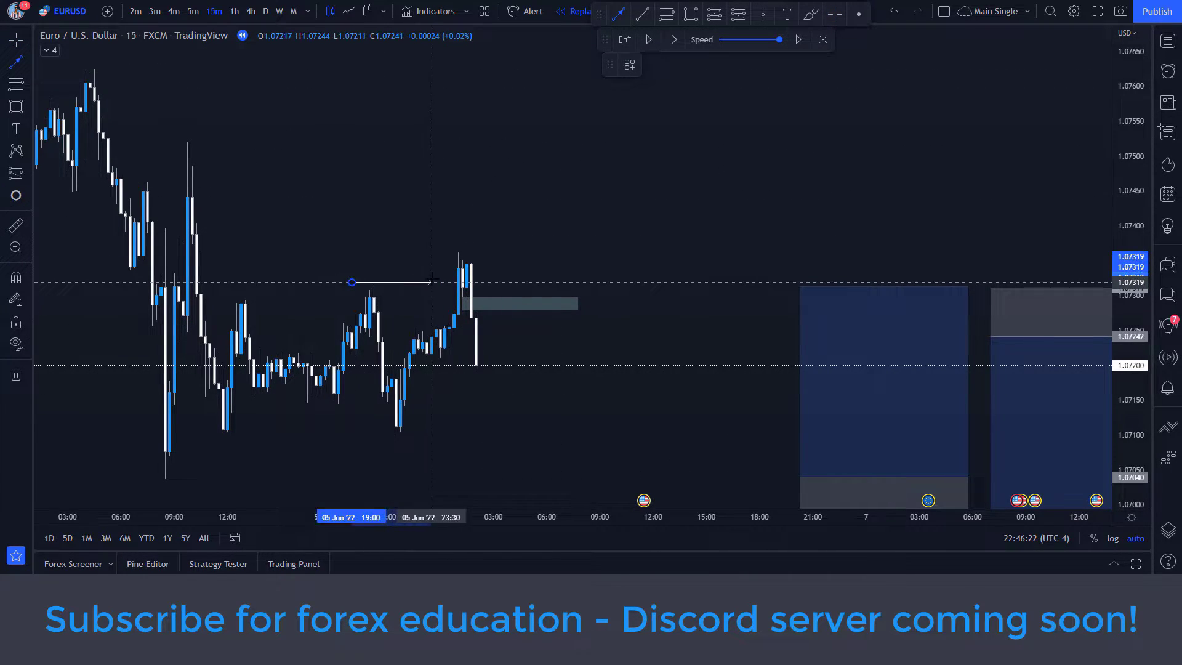
click(448, 282)
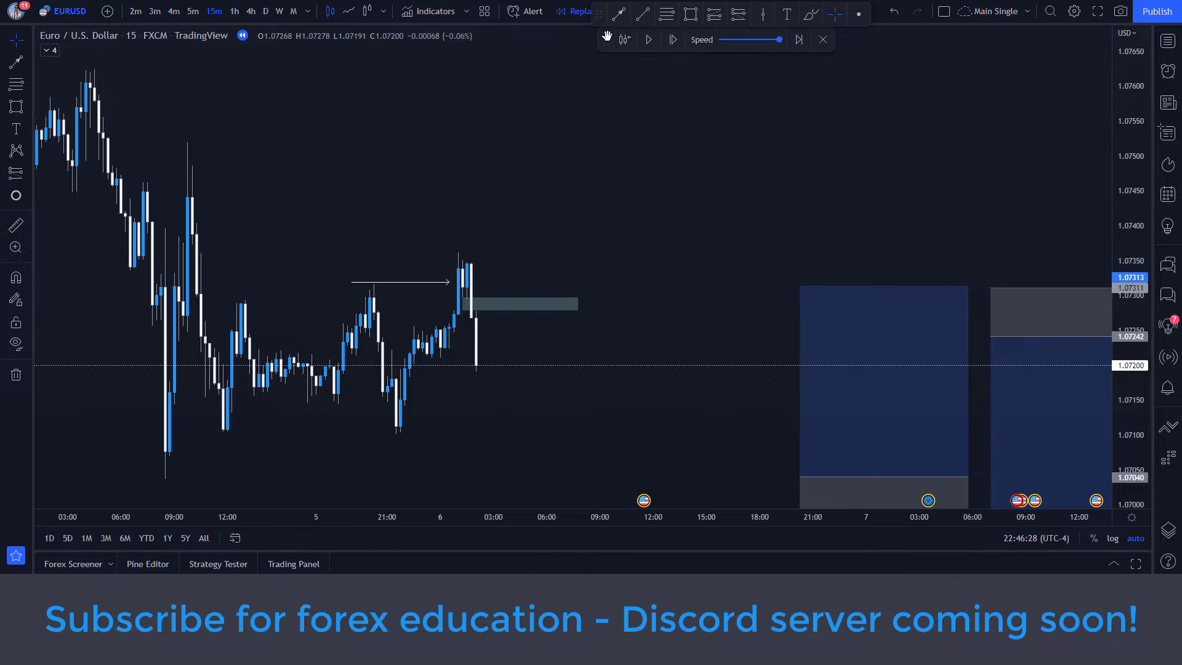
click(435, 282)
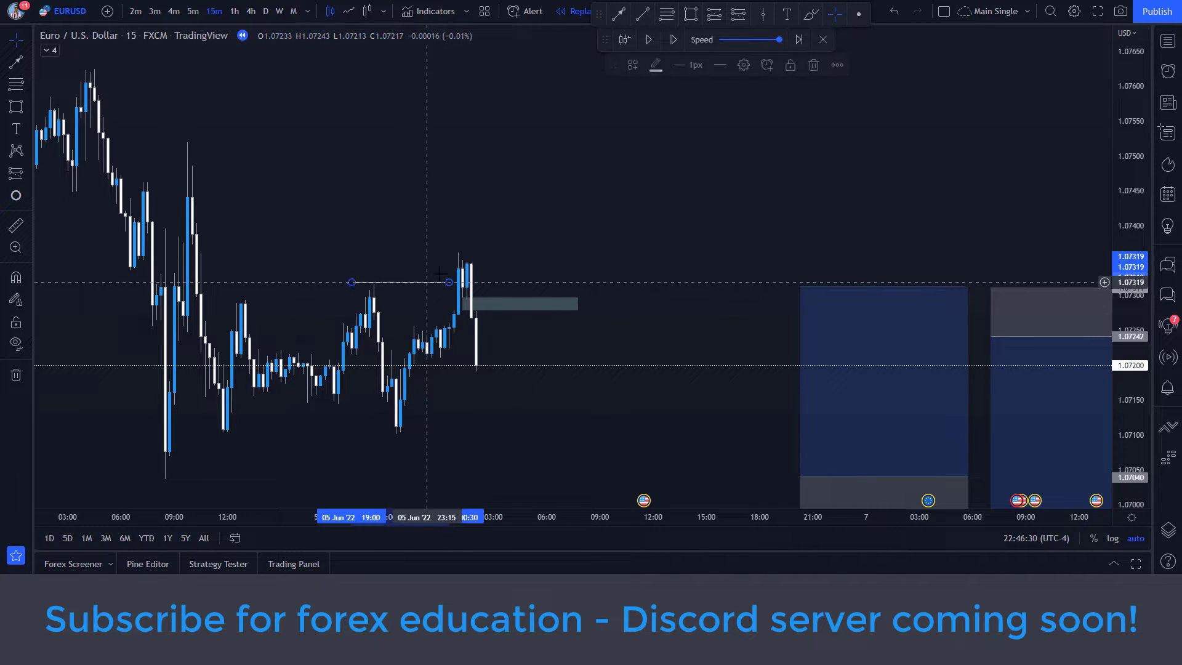
click(630, 70)
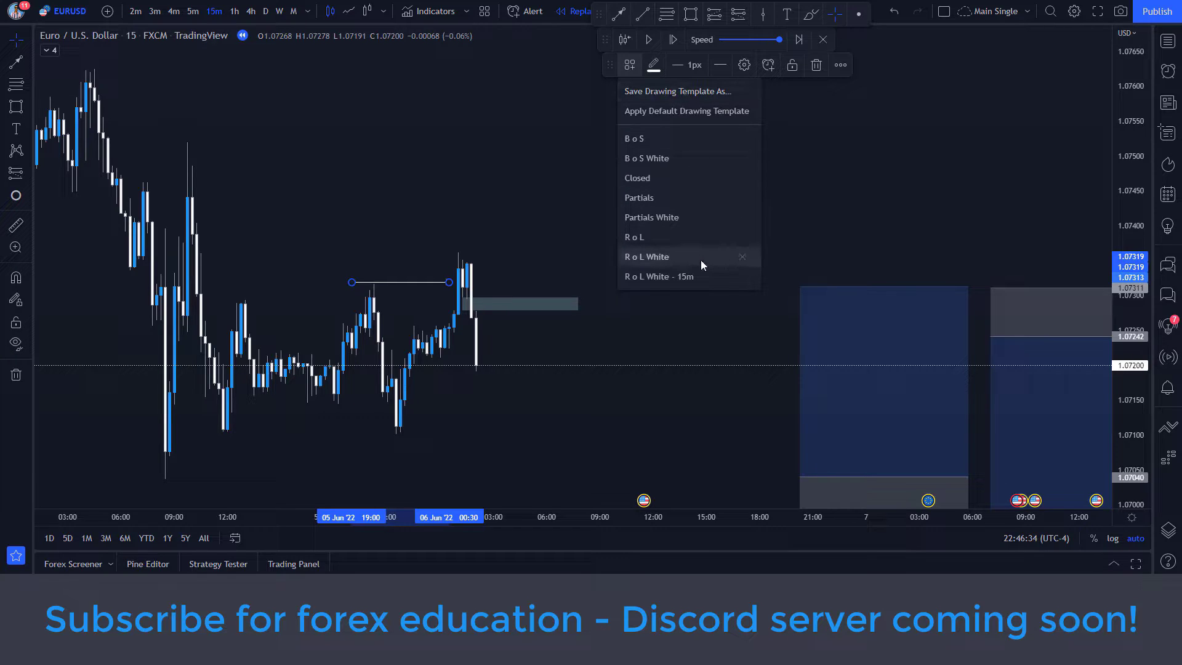
click(644, 276)
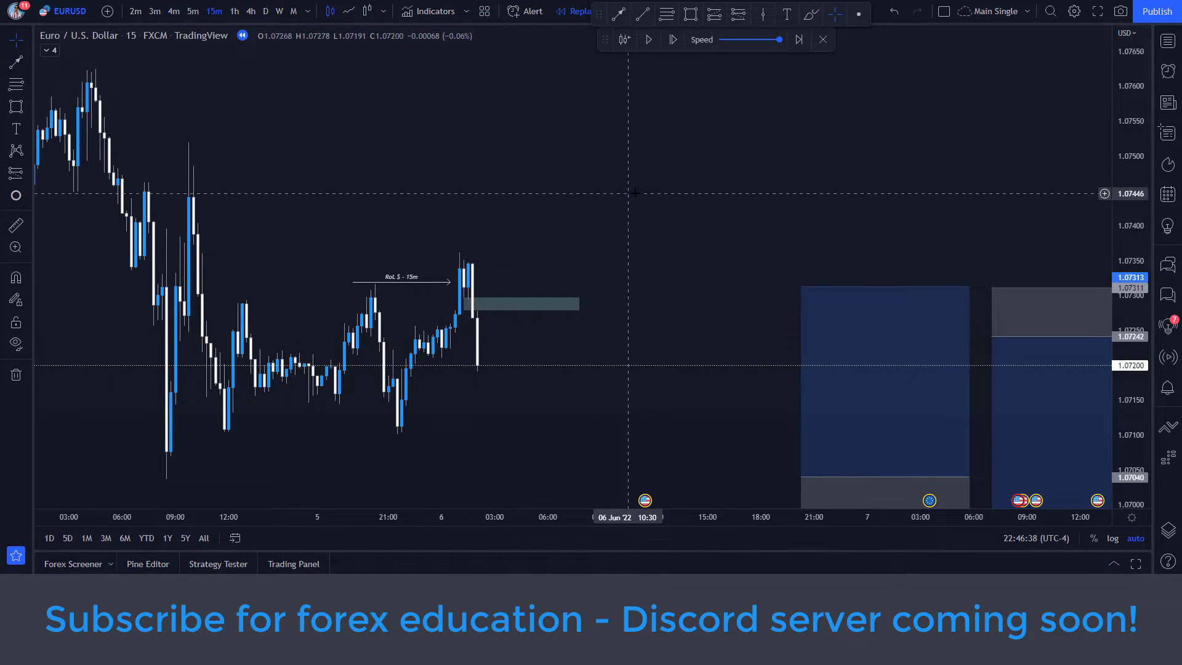
- Draw a horizontal trend line at 1.07522 from 3 June 09:15 to 6 June 02:45 and apply the High template
drag(638, 193, 707, 198)
scroll(659, 213, right, 2)
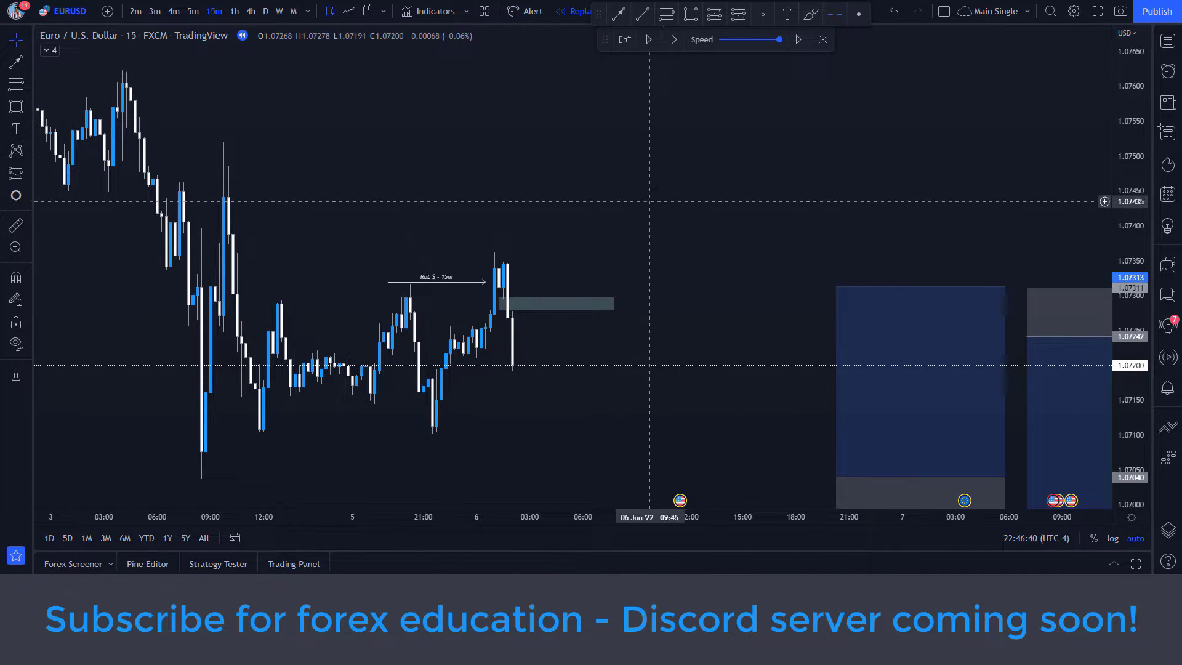
scroll(652, 193, left, 2)
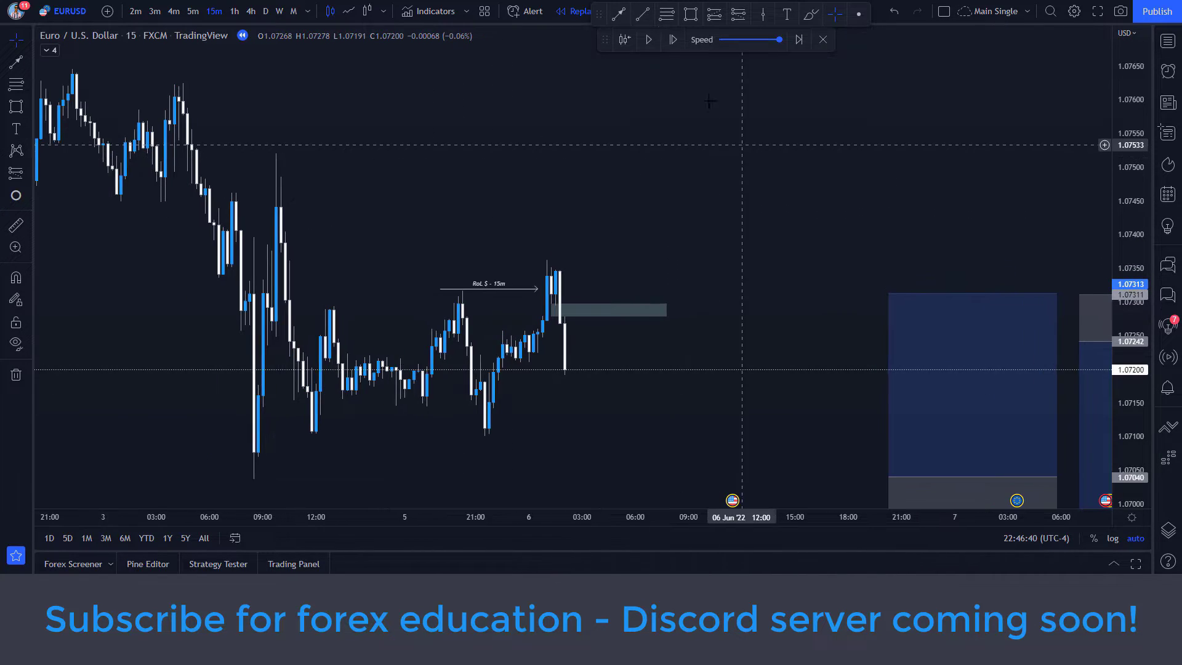
click(643, 16)
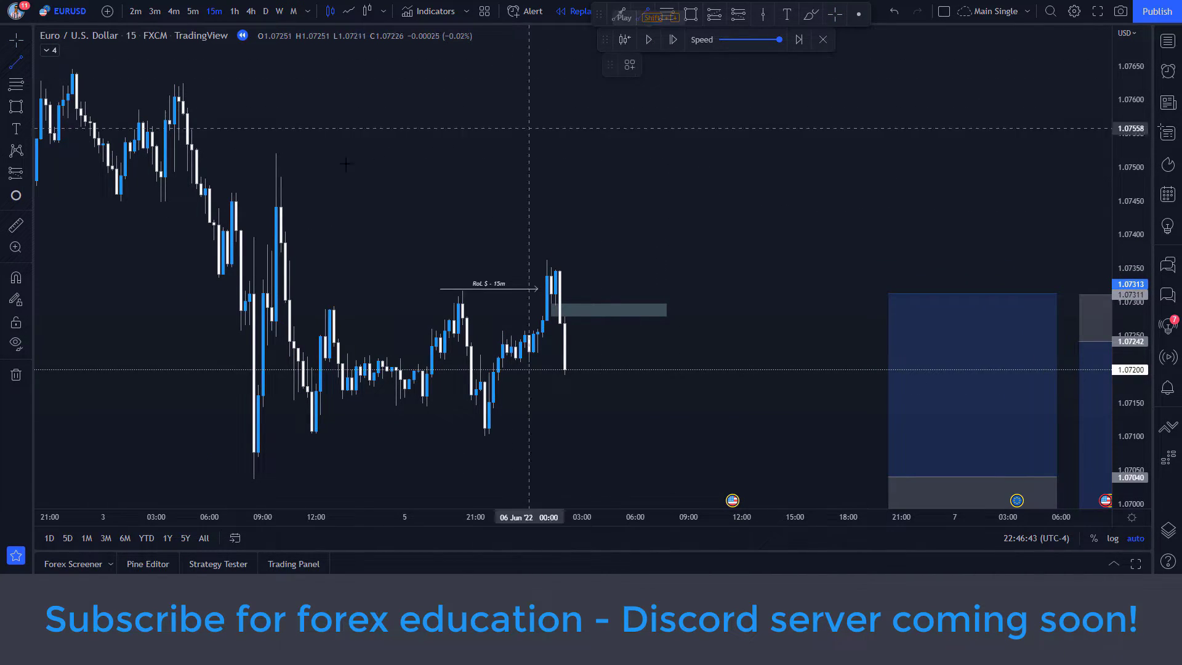
click(267, 151)
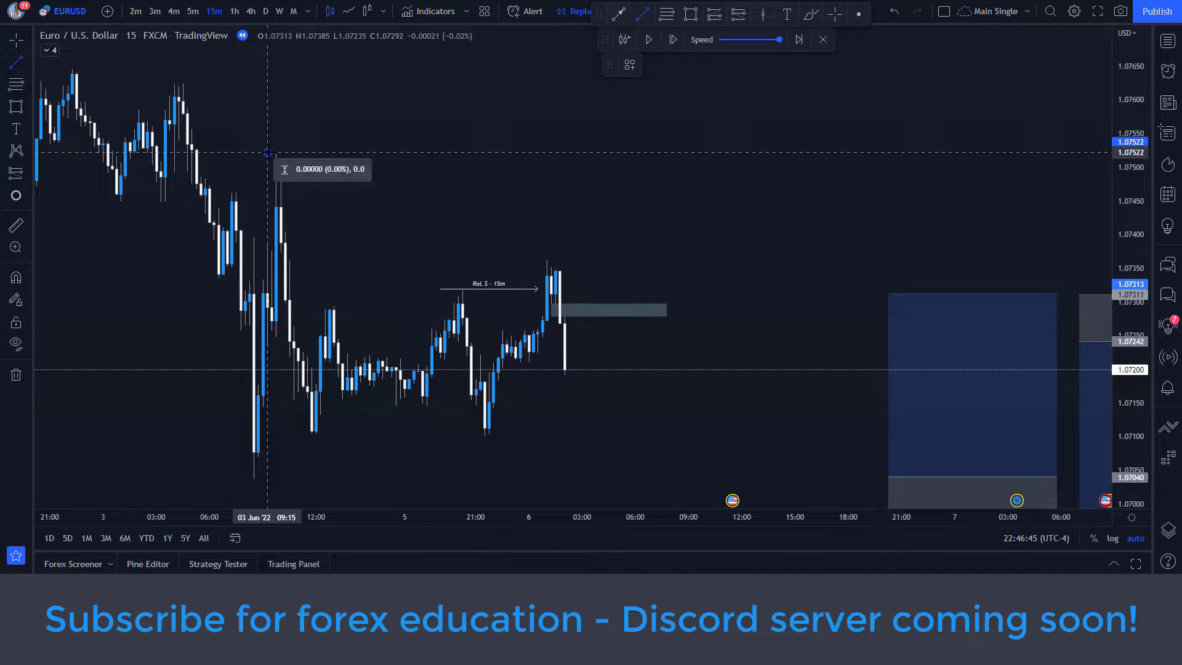
click(578, 152)
click(630, 64)
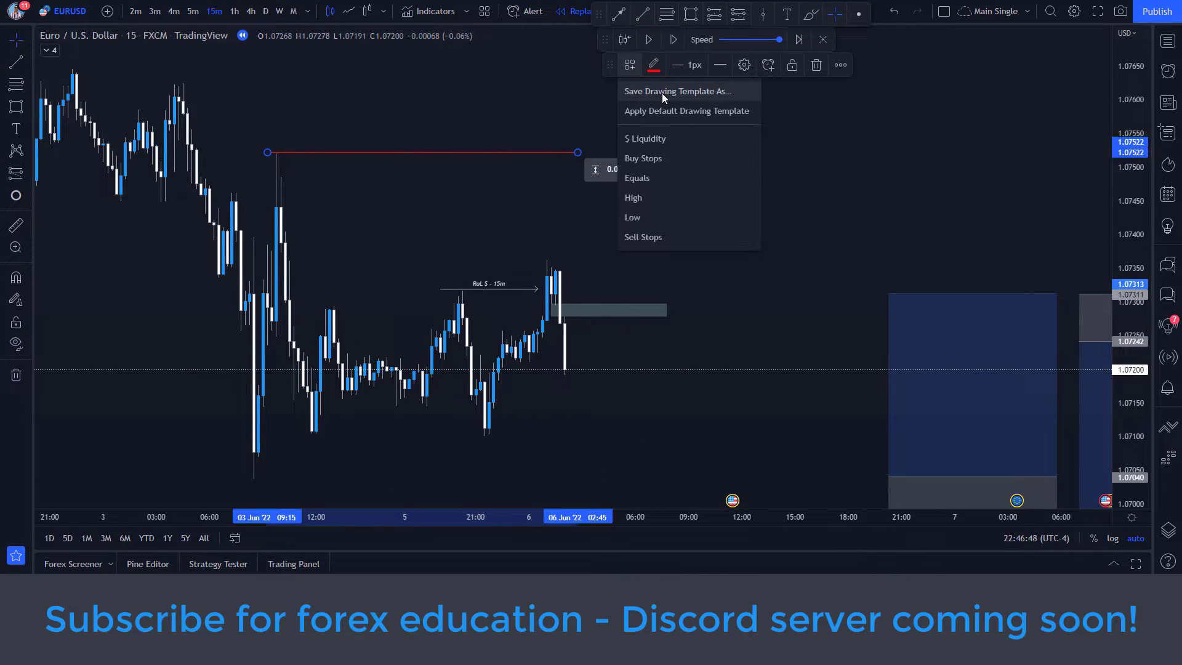
click(670, 192)
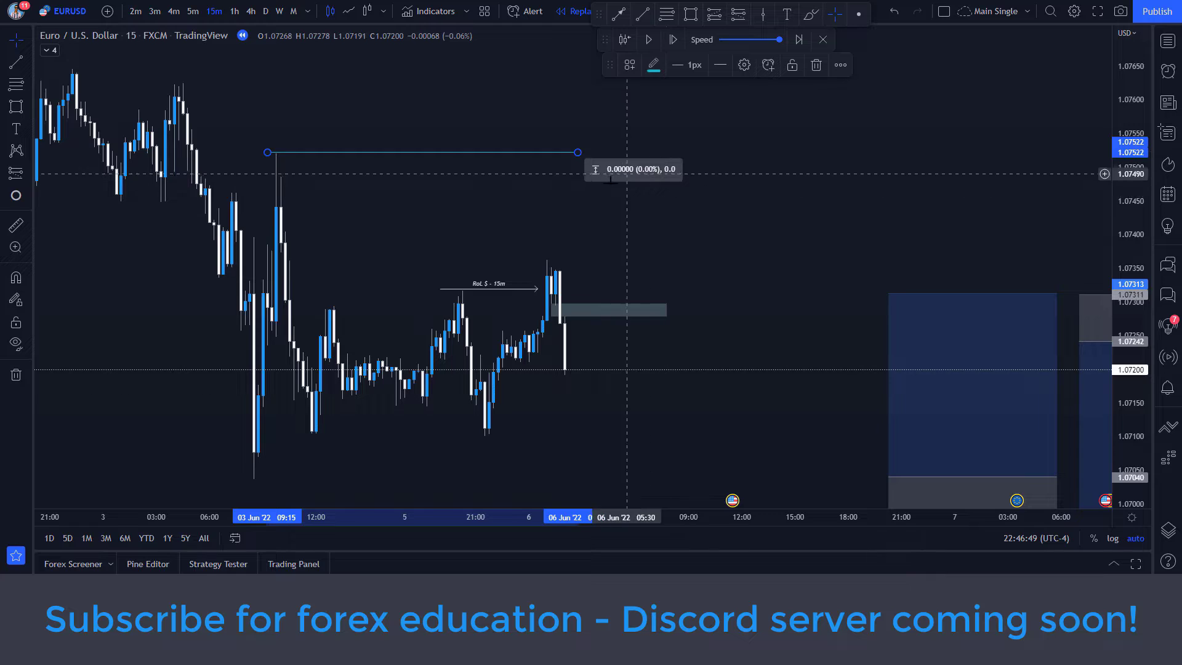
- Draw a horizontal trend line at 1.07039 from 3 June 07:30 to 5 June 21:45 and apply the Low template
click(643, 13)
click(235, 478)
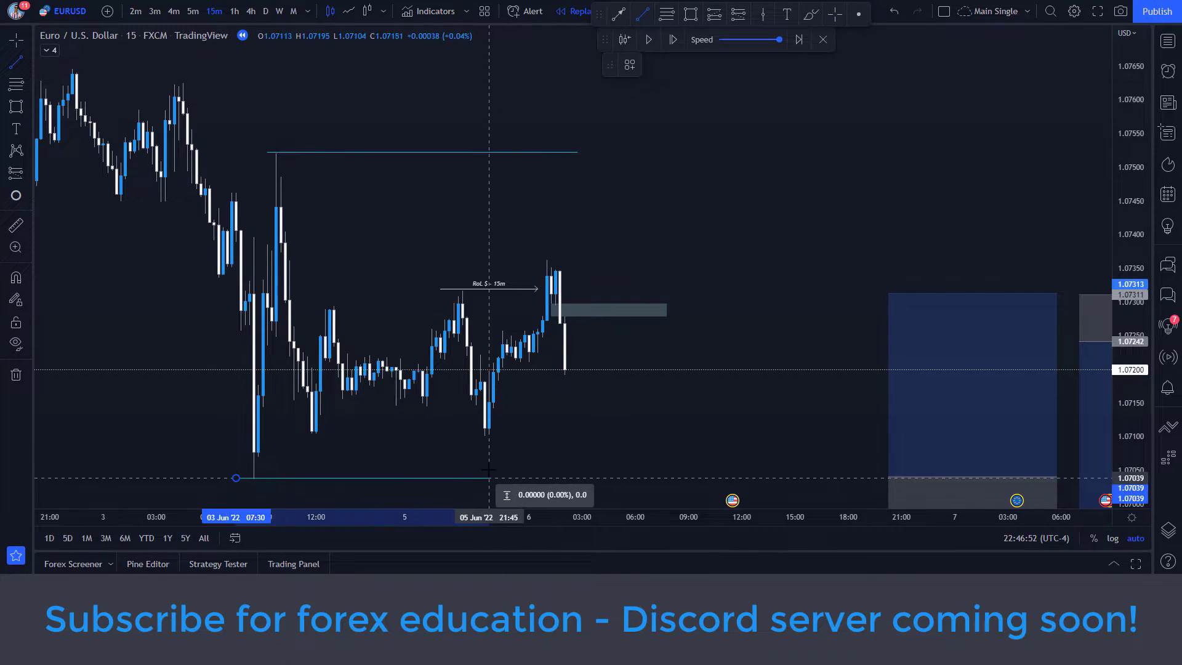
click(489, 477)
click(630, 65)
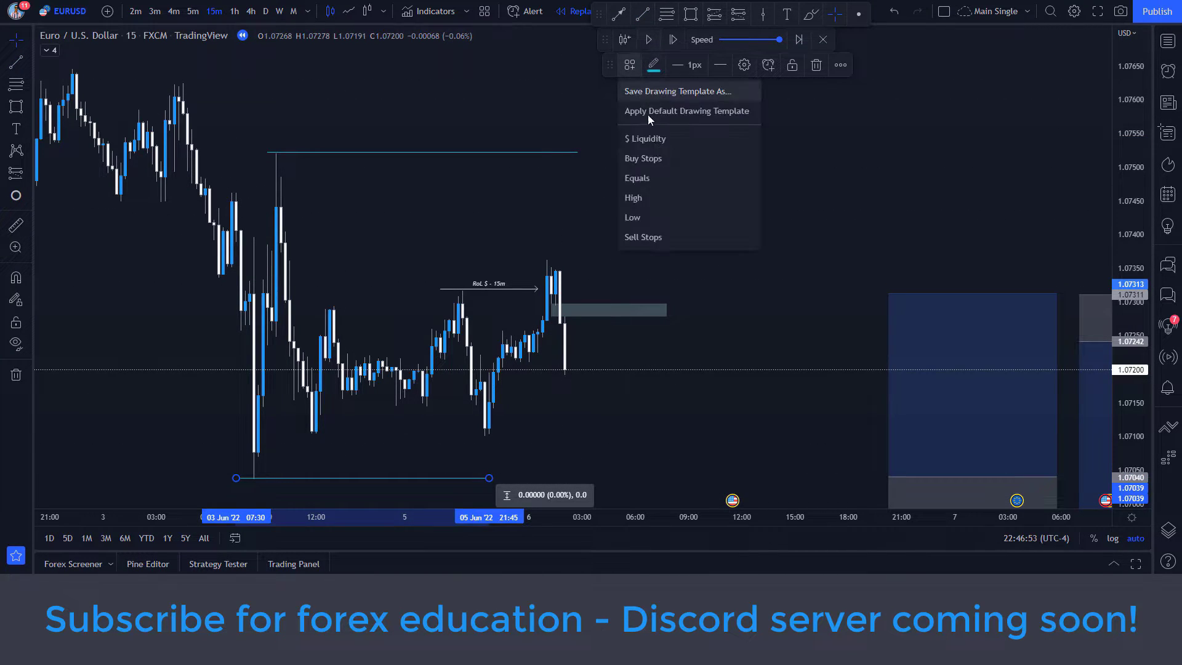
click(651, 216)
click(847, 369)
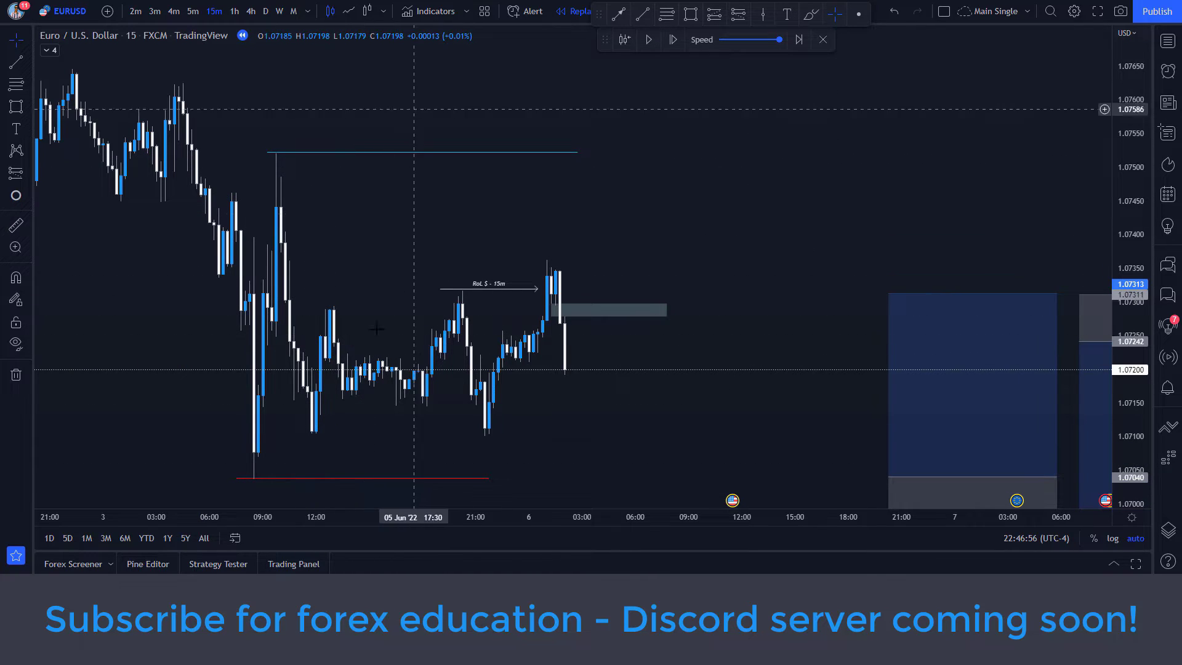
- Move the red low line down to the early 2 June swing low at about 1.06500
scroll(540, 308, down, 3)
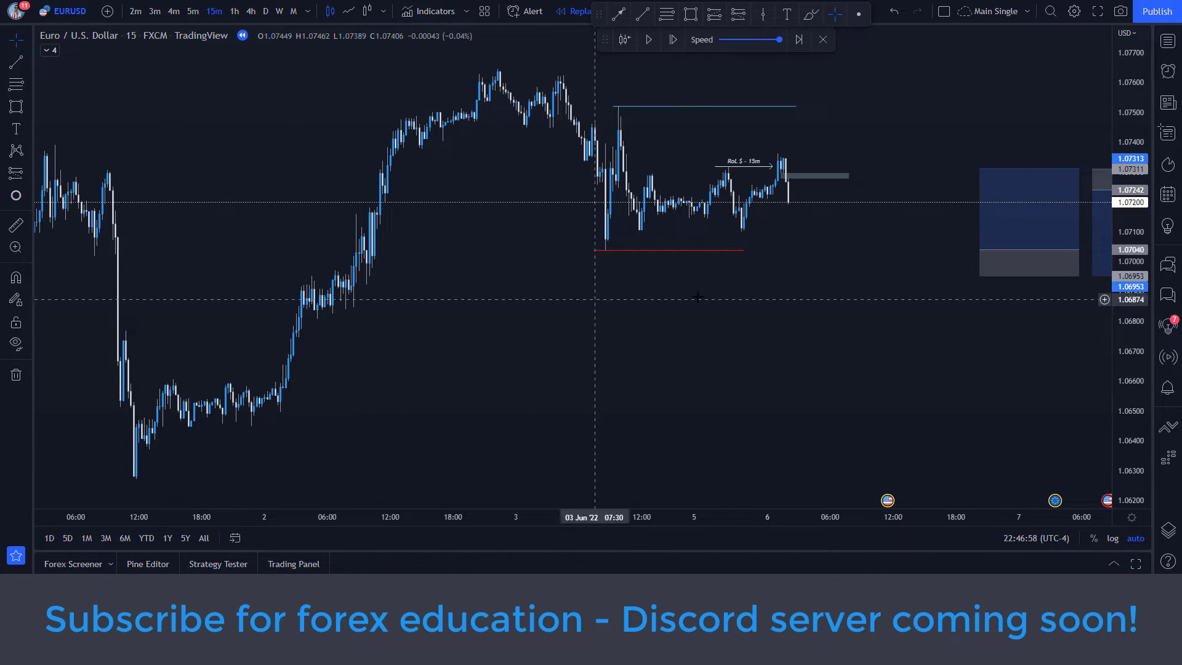
click(642, 251)
drag(643, 252, 319, 412)
- Move the high line up to the swing high at about 1.07646, starting at 2 June 20:00
drag(603, 321, 618, 320)
click(611, 106)
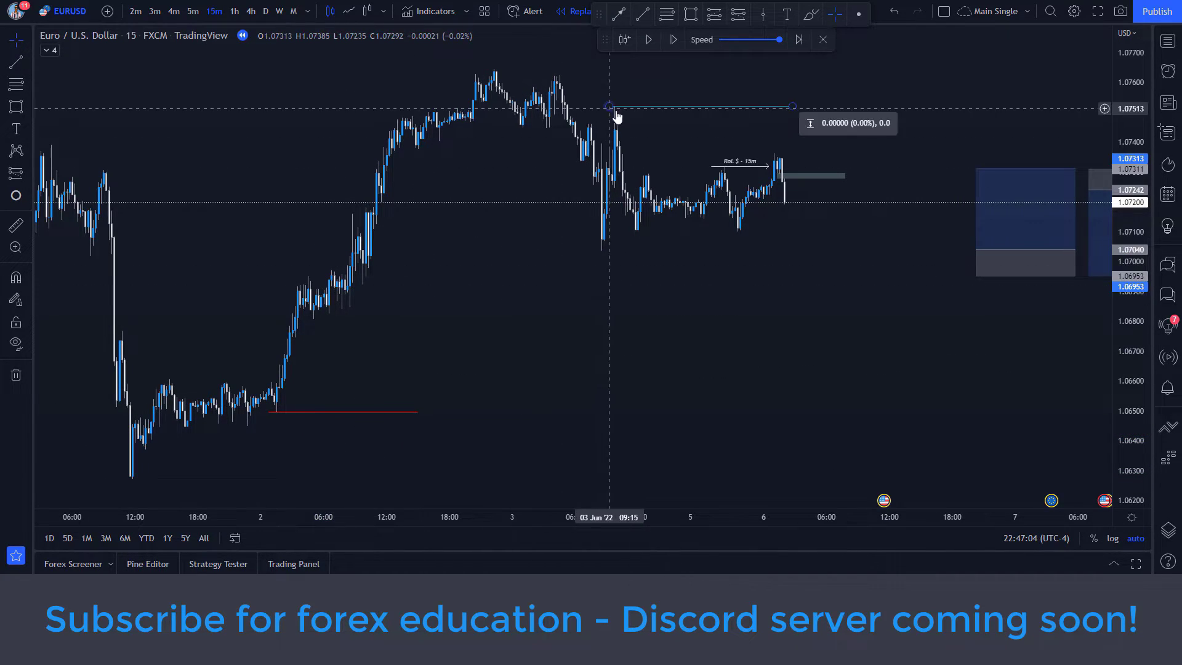
drag(611, 106, 502, 70)
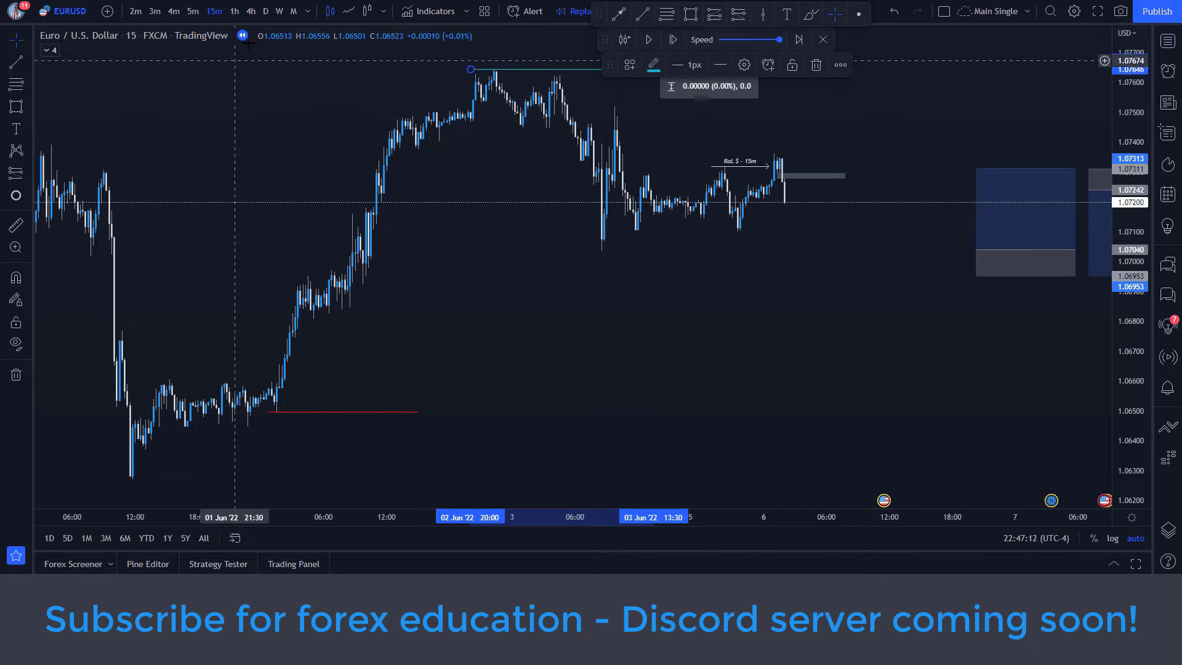
- Delete the long position and the short position placed after the latest candles
drag(533, 245, 398, 246)
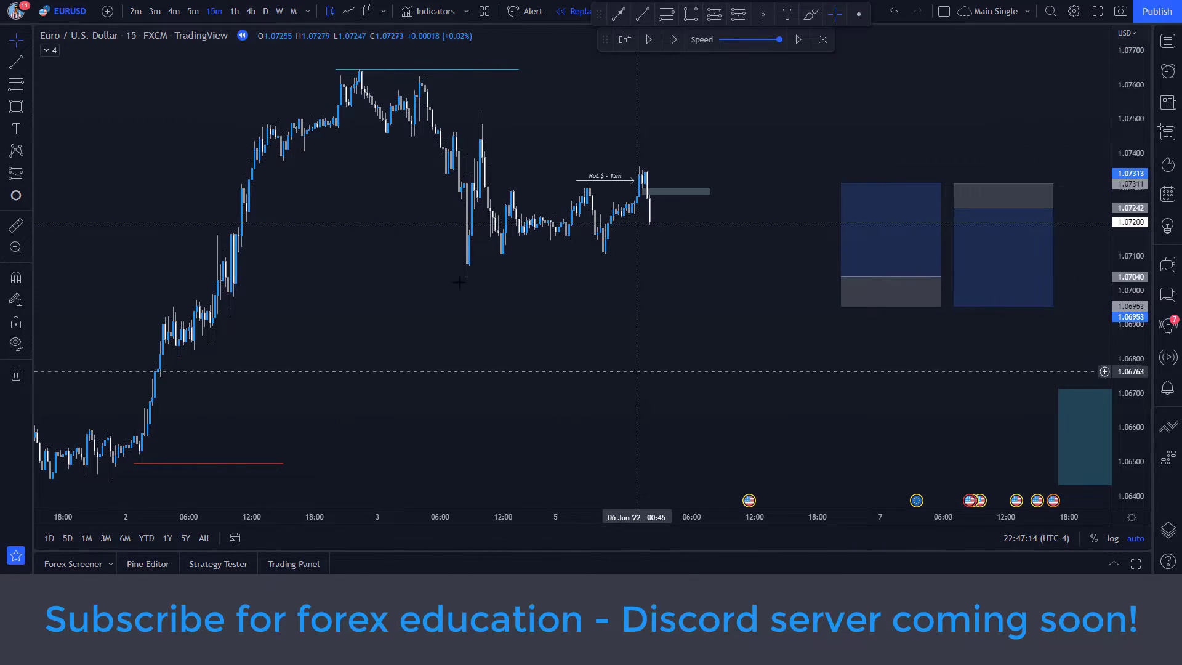
drag(482, 382, 503, 375)
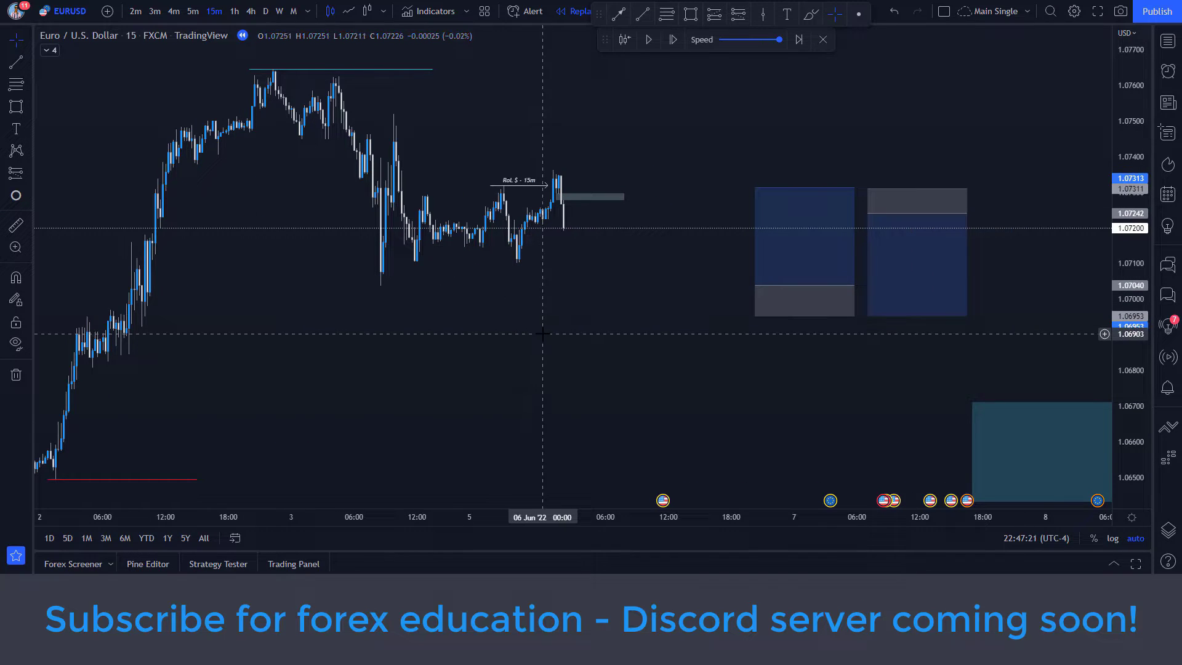
scroll(542, 333, right, 7)
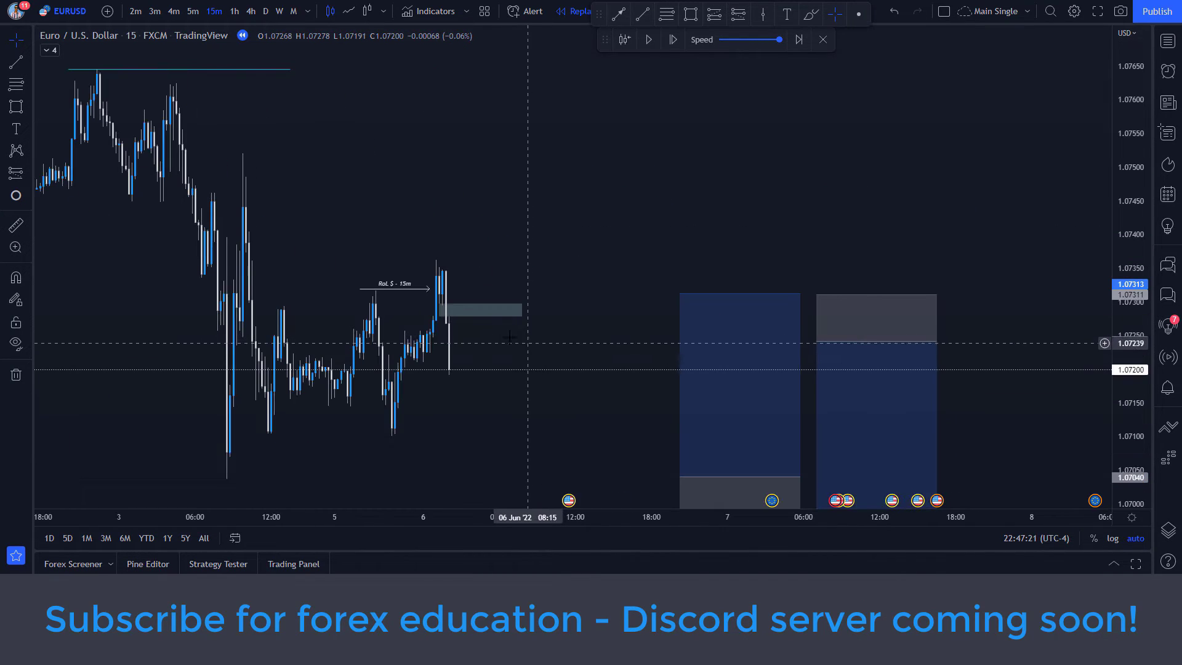
click(763, 345)
key(Delete)
click(884, 324)
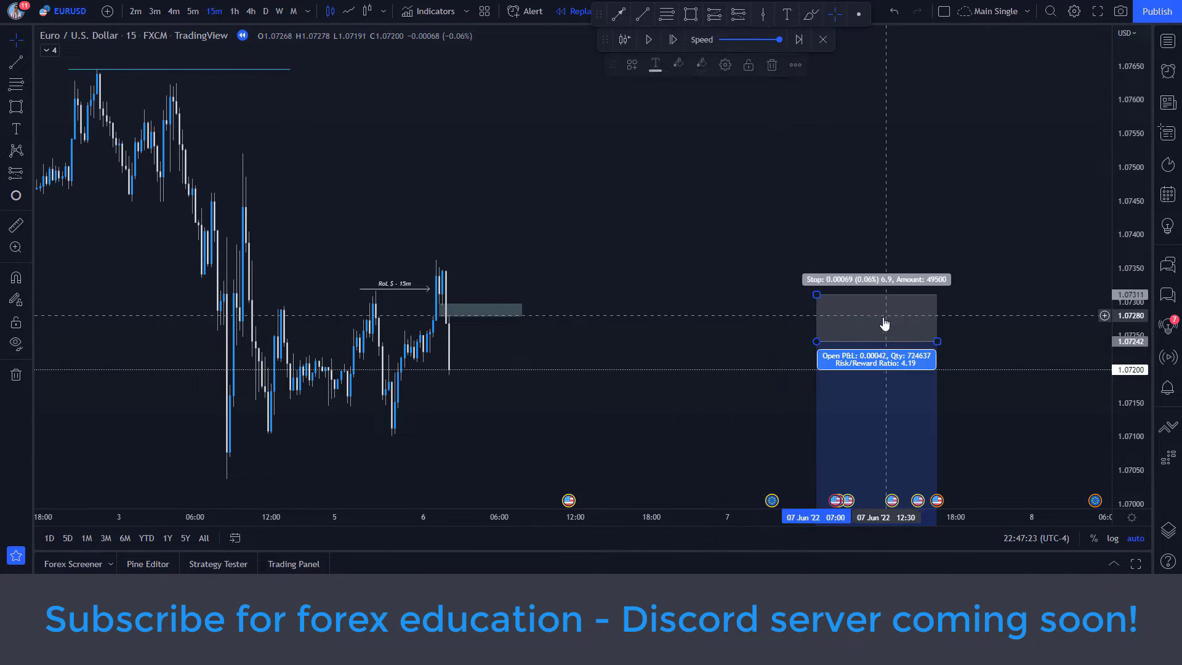
key(Delete)
- Place a short position beside the latest candle with entry about 1.07278, stop about 1.07368 and target about 1.07155
click(737, 14)
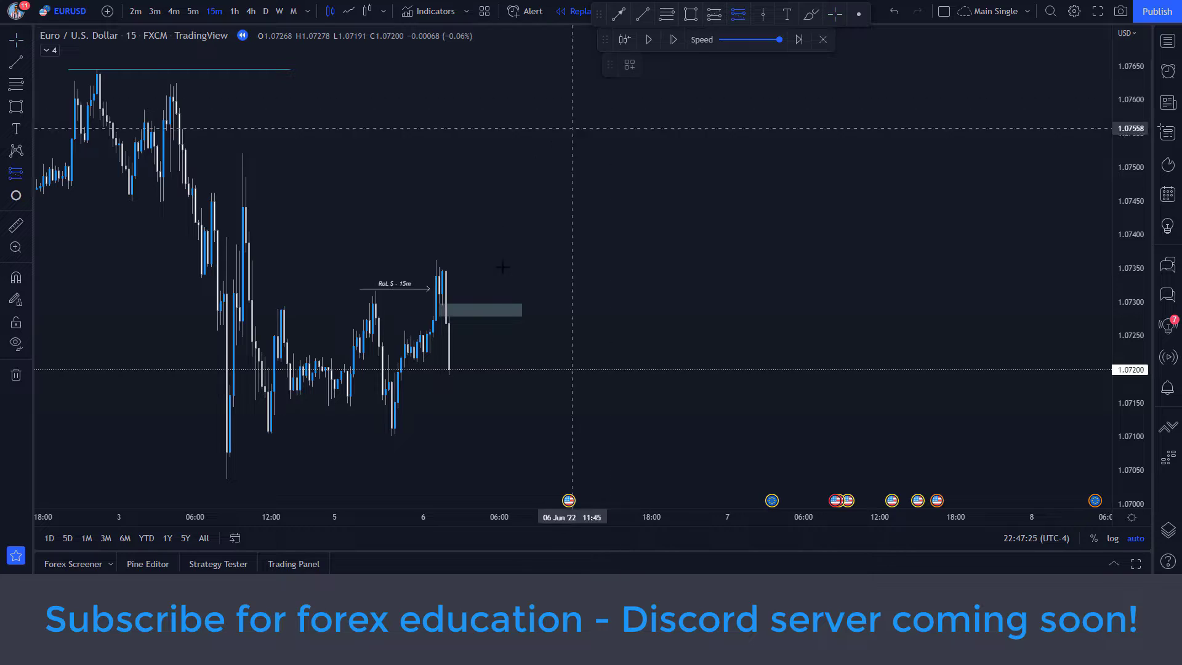
click(464, 317)
drag(466, 237, 469, 256)
click(438, 214)
scroll(439, 214, up, 4)
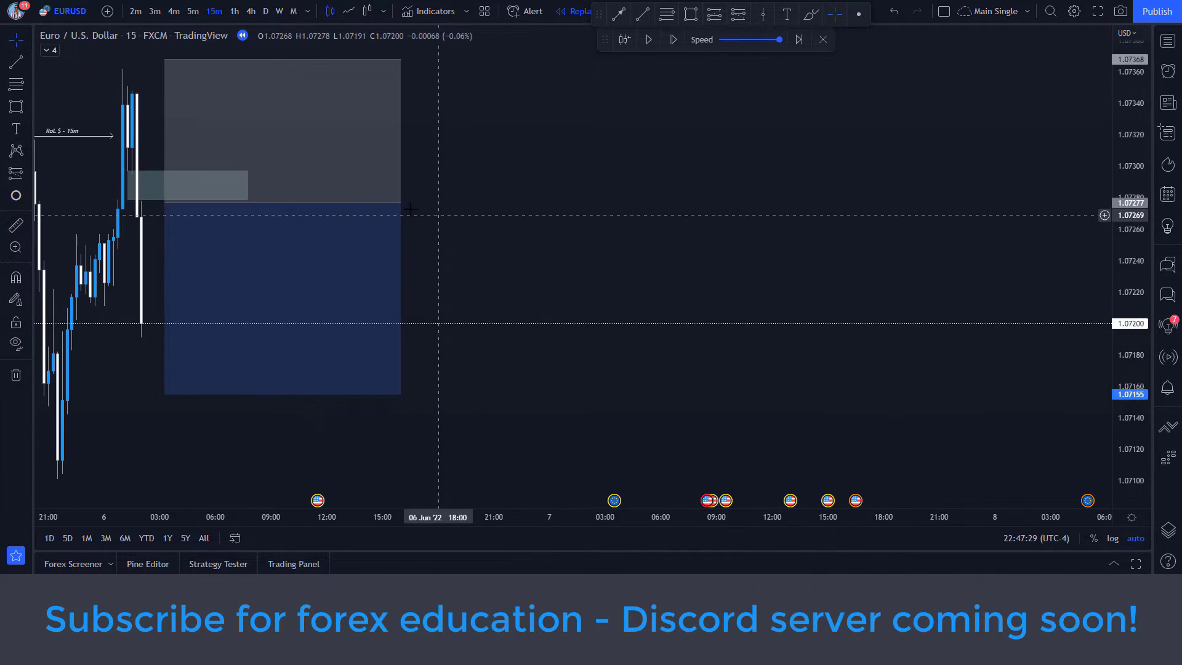
drag(438, 213, 665, 204)
drag(398, 276, 381, 273)
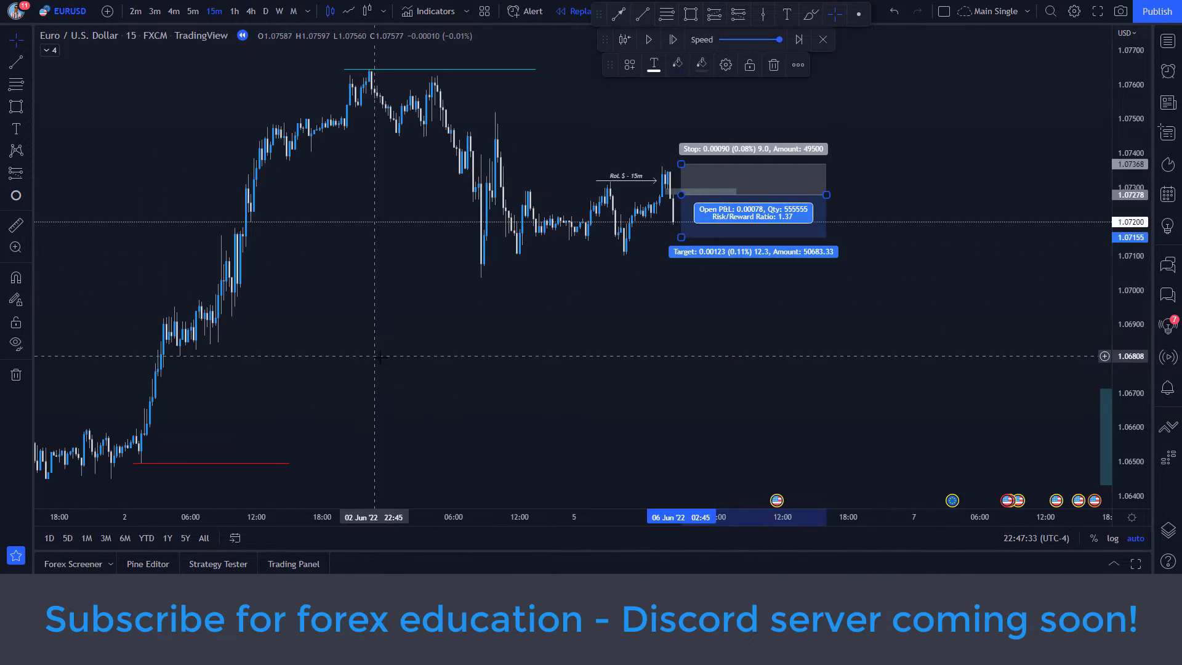
- Lower the short position's target to about 1.07037 and narrow the position to end around midday on 6 June
scroll(380, 274, down, 4)
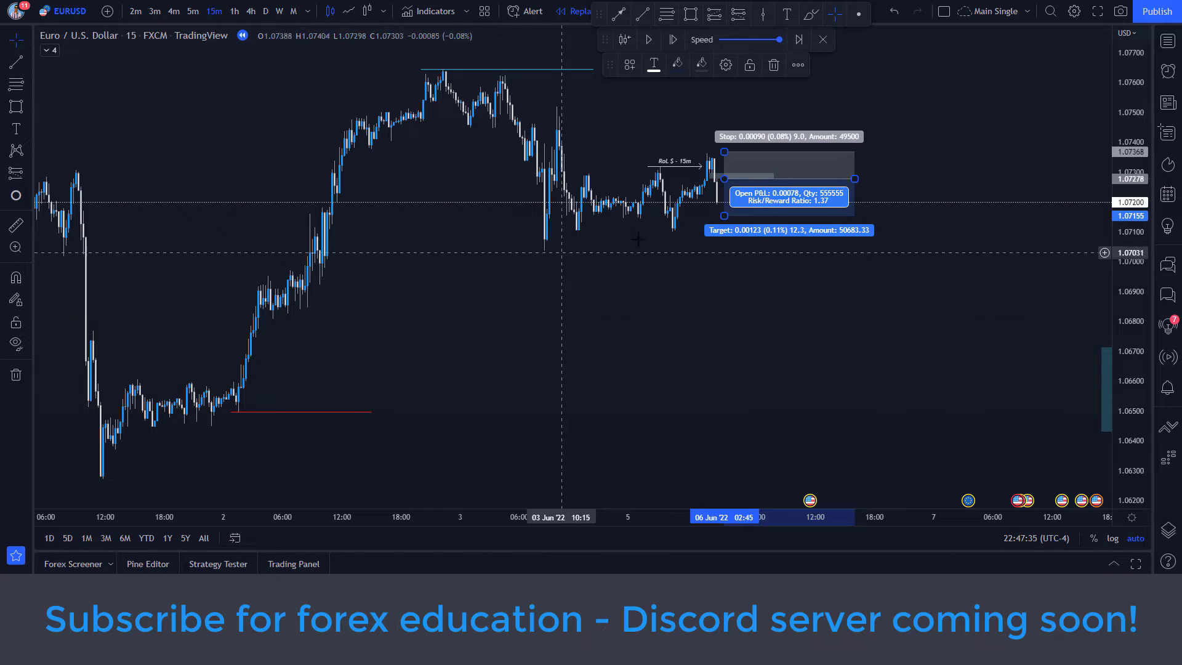
drag(724, 216, 731, 251)
click(633, 320)
drag(767, 343, 686, 344)
click(686, 251)
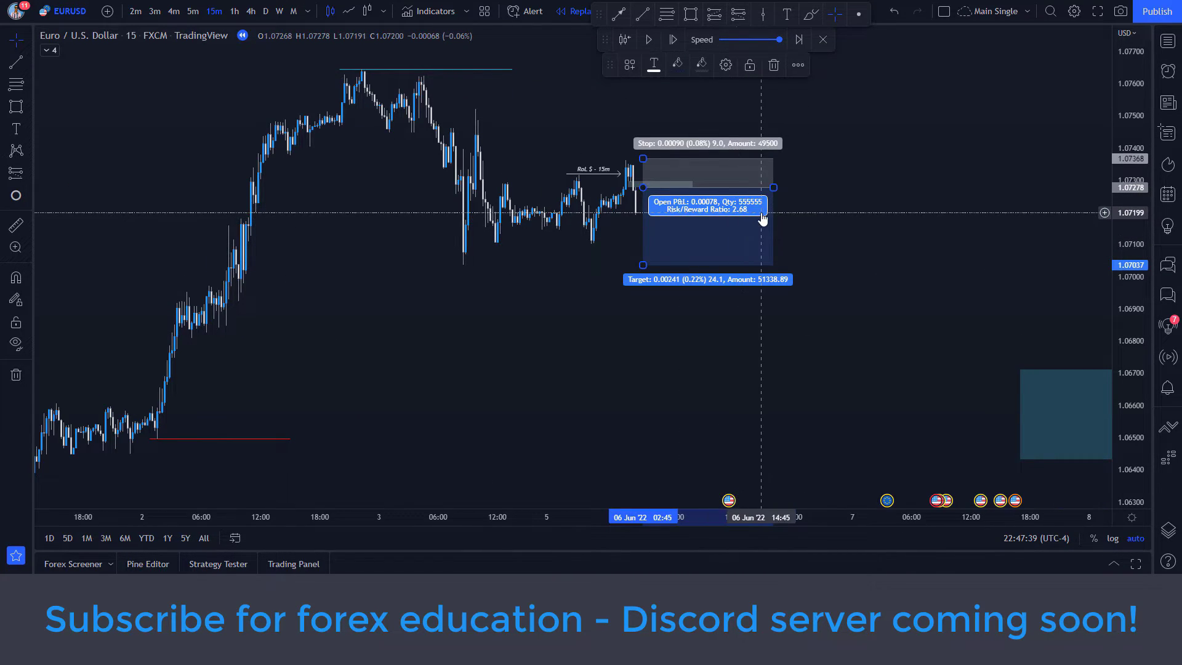
drag(773, 187, 737, 185)
scroll(746, 171, right, 3)
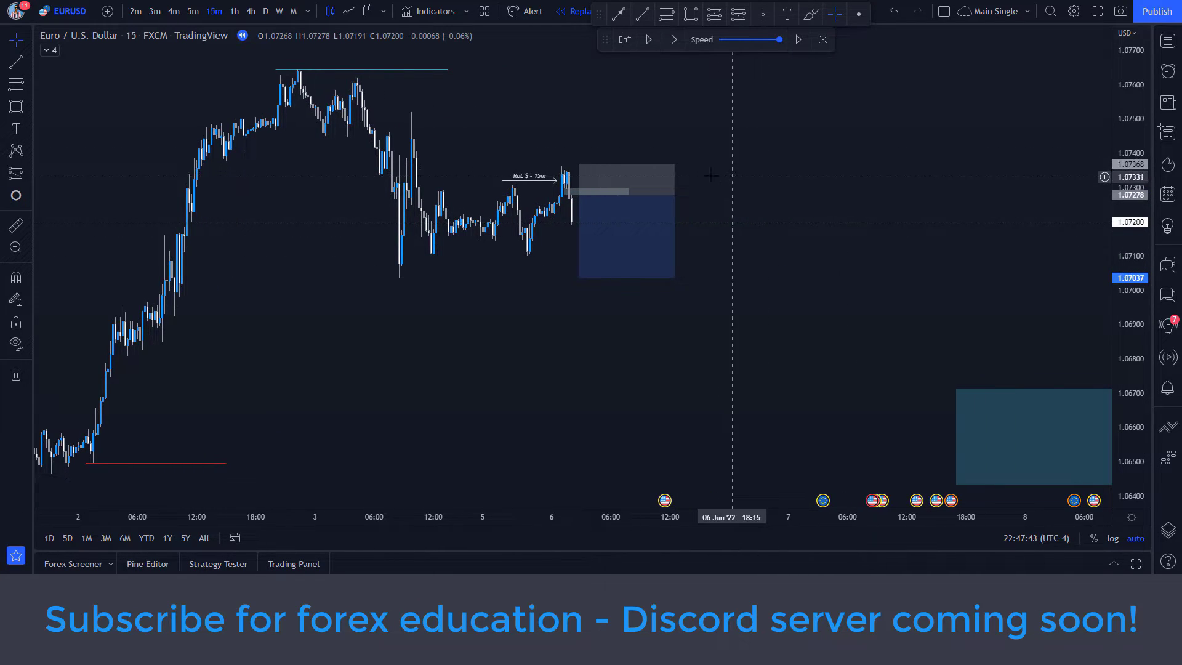
- Run the bar replay forward until price drops back to the small grey zone, deleting the short position on the way
click(650, 40)
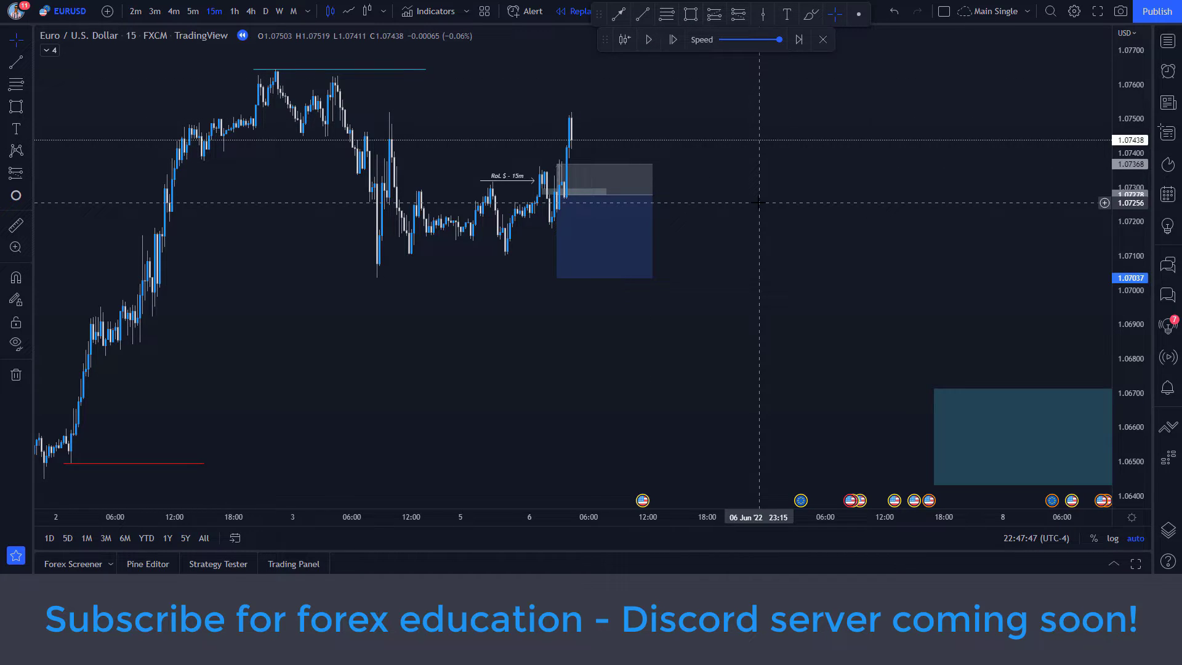
drag(712, 189, 613, 213)
click(701, 178)
click(596, 224)
click(701, 218)
click(585, 223)
key(Delete)
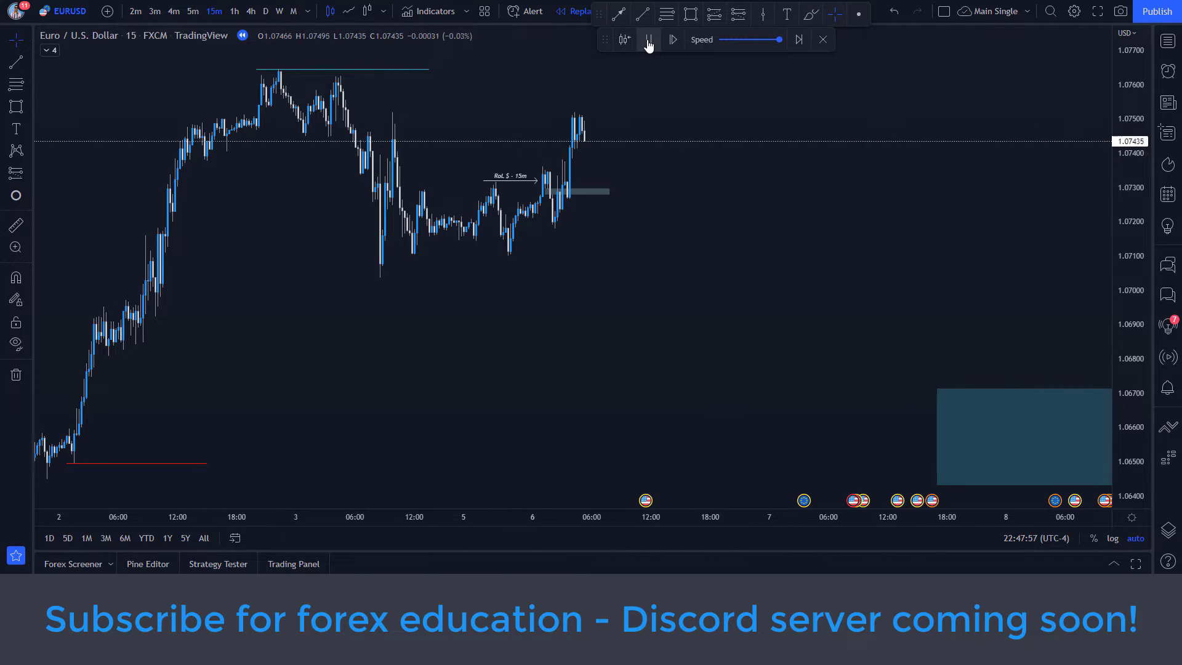
click(648, 40)
- Draw a horizontal line at about 1.06964 from 3 June 15:15 to 6 June 03:30 and apply the Partials template
click(618, 14)
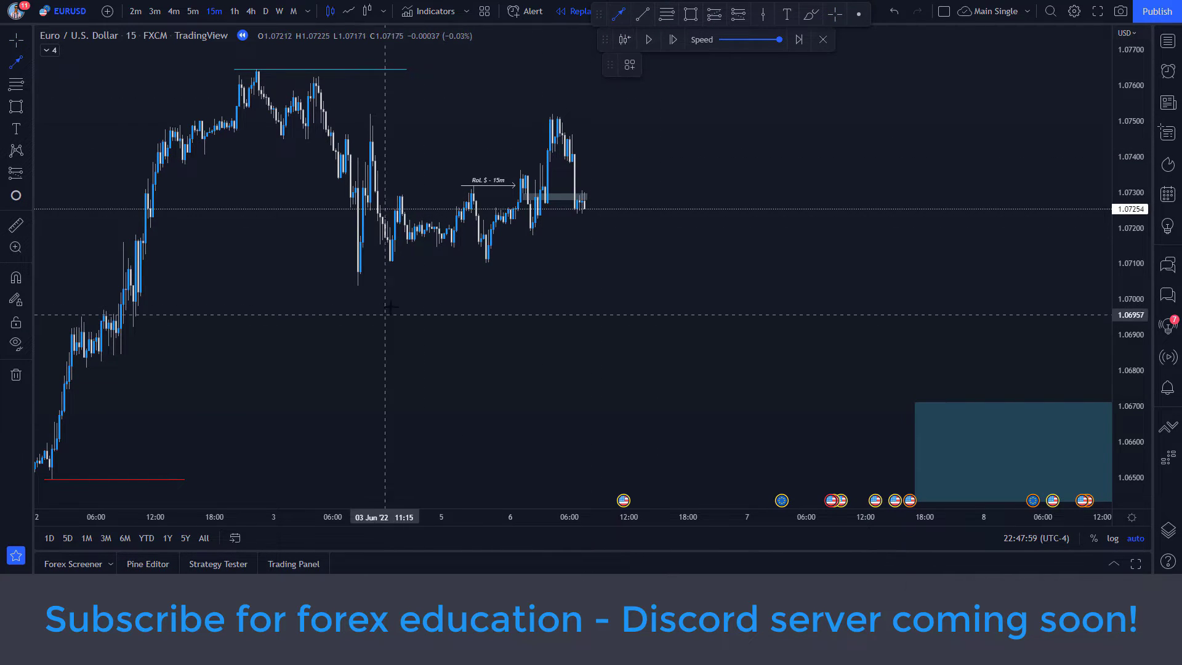
click(424, 312)
click(545, 312)
click(629, 65)
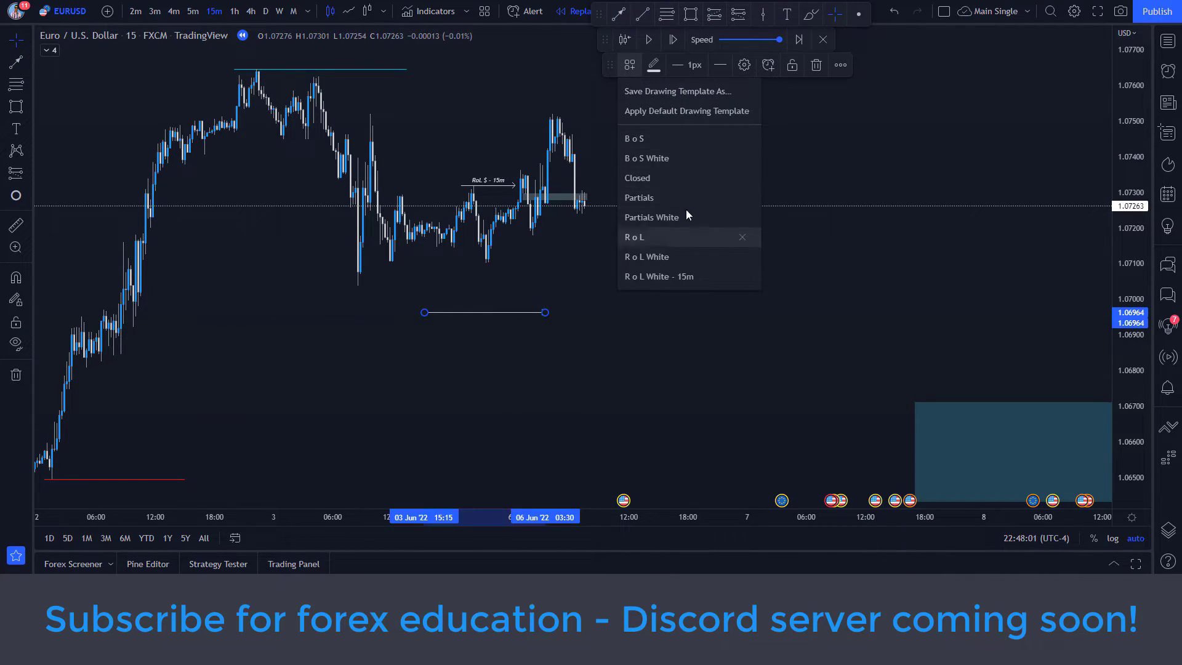
click(667, 199)
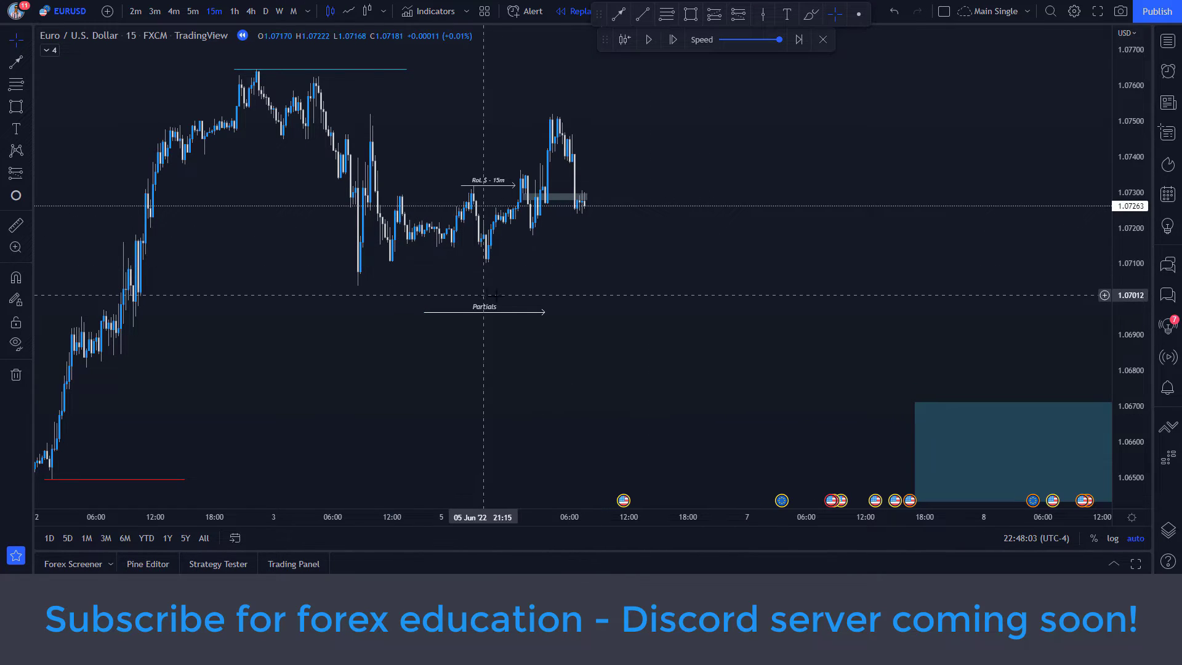
- Move the Partials line up to about 1.0739 and shorten it to end at the rising candles of 6 June
drag(483, 274, 553, 274)
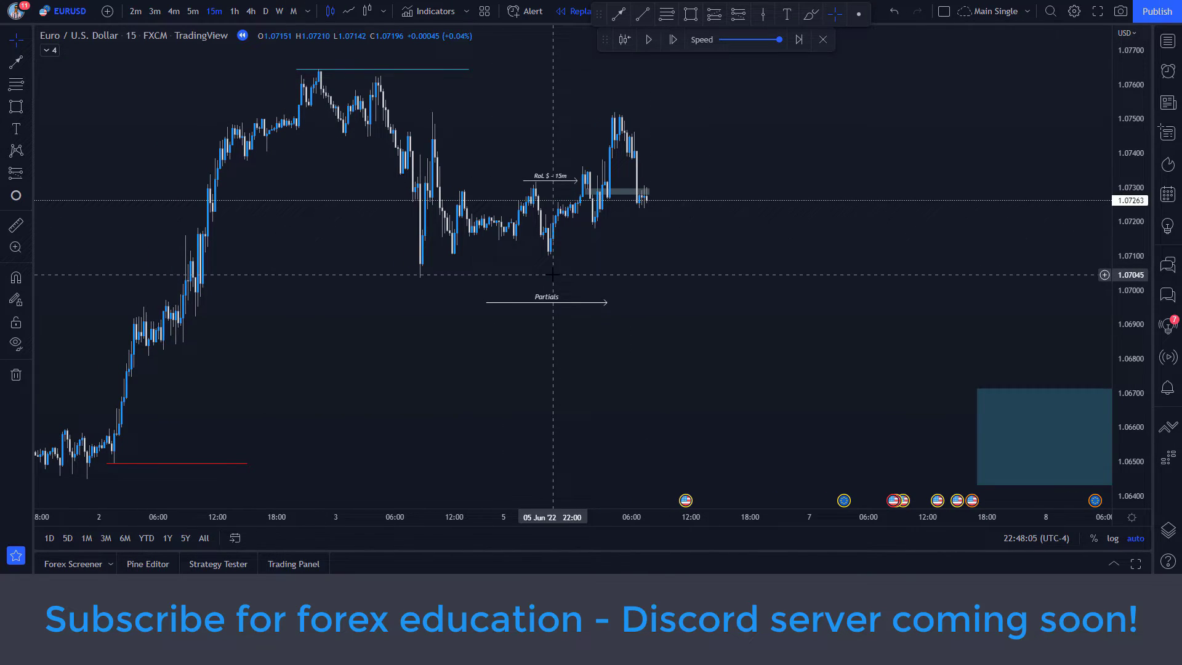
click(553, 302)
mouse_move(558, 307)
mouse_down()
mouse_move(618, 237)
mouse_move(525, 166)
mouse_move(546, 150)
mouse_move(542, 173)
mouse_move(562, 137)
mouse_move(541, 150)
mouse_move(558, 156)
mouse_up()
click(576, 115)
- Draw a horizontal line at 1.07520 from 3 June 10:45 to 6 June 04:00 and apply the Partials White template
click(618, 18)
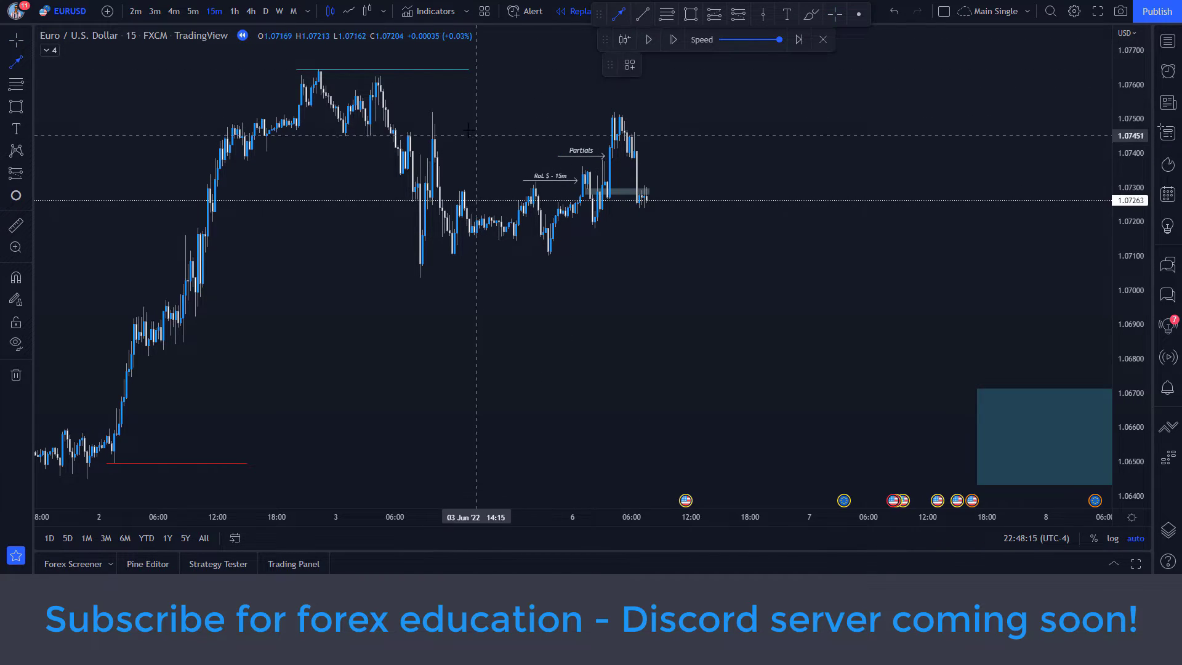
click(442, 112)
click(612, 113)
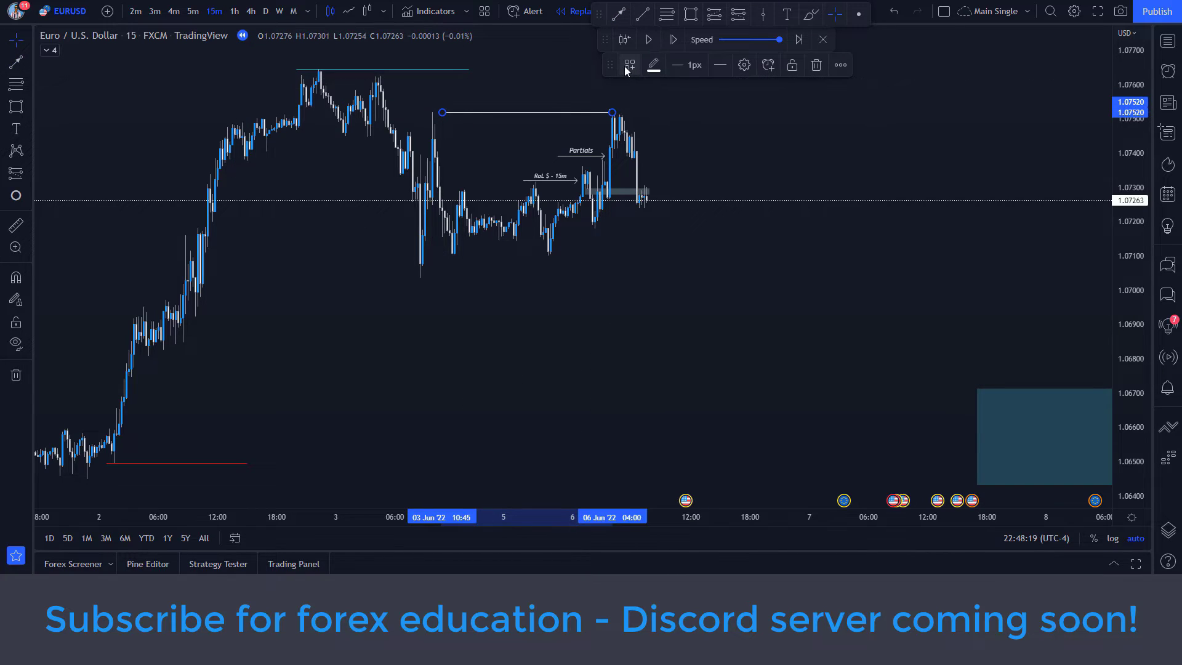
click(630, 64)
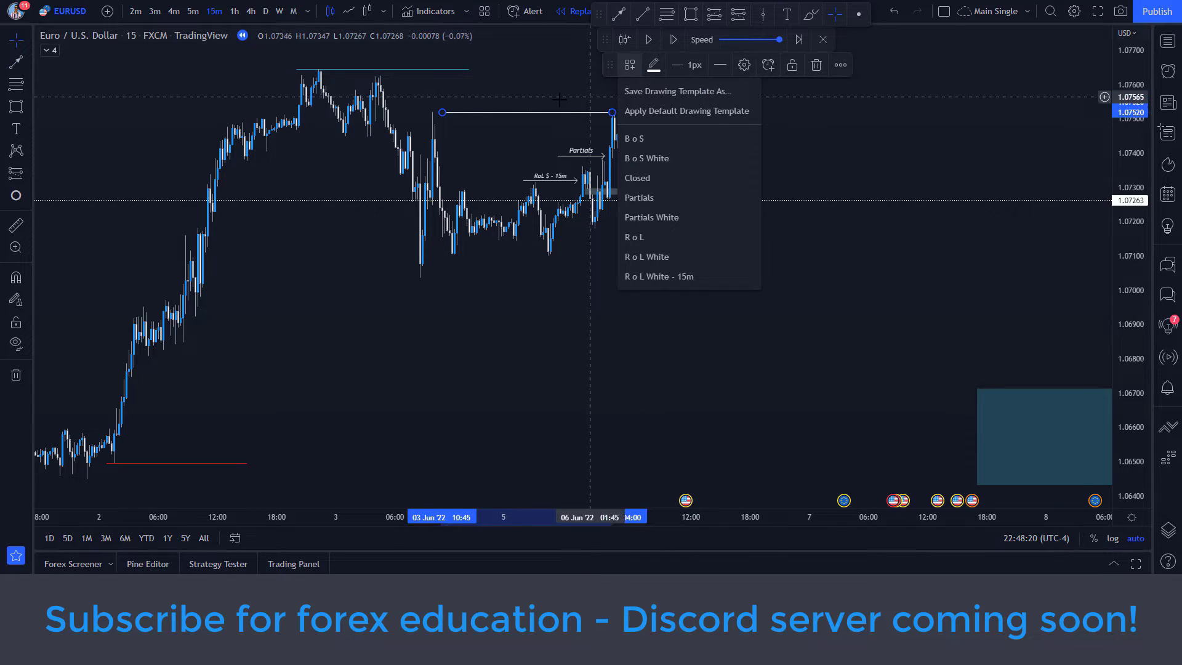
click(646, 197)
click(630, 65)
click(646, 214)
- Draw a short horizontal line at about 1.07394 from 13:30 back to about 08:00 on 6 June and apply the Closed template
drag(491, 91, 560, 80)
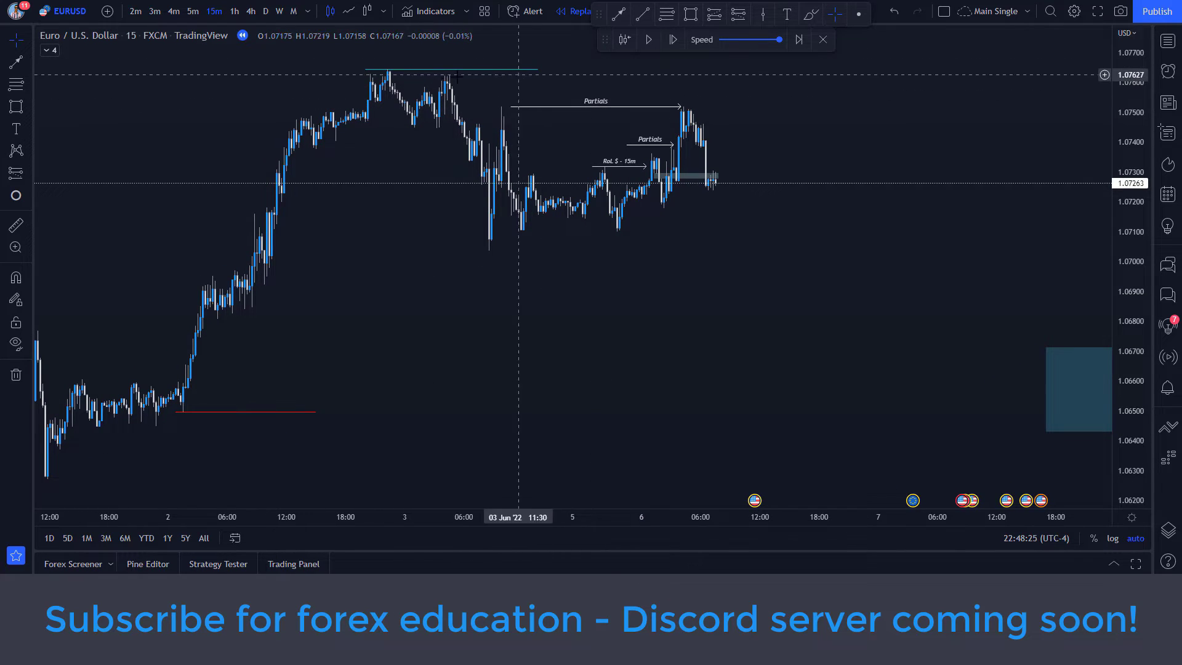
drag(688, 76, 598, 77)
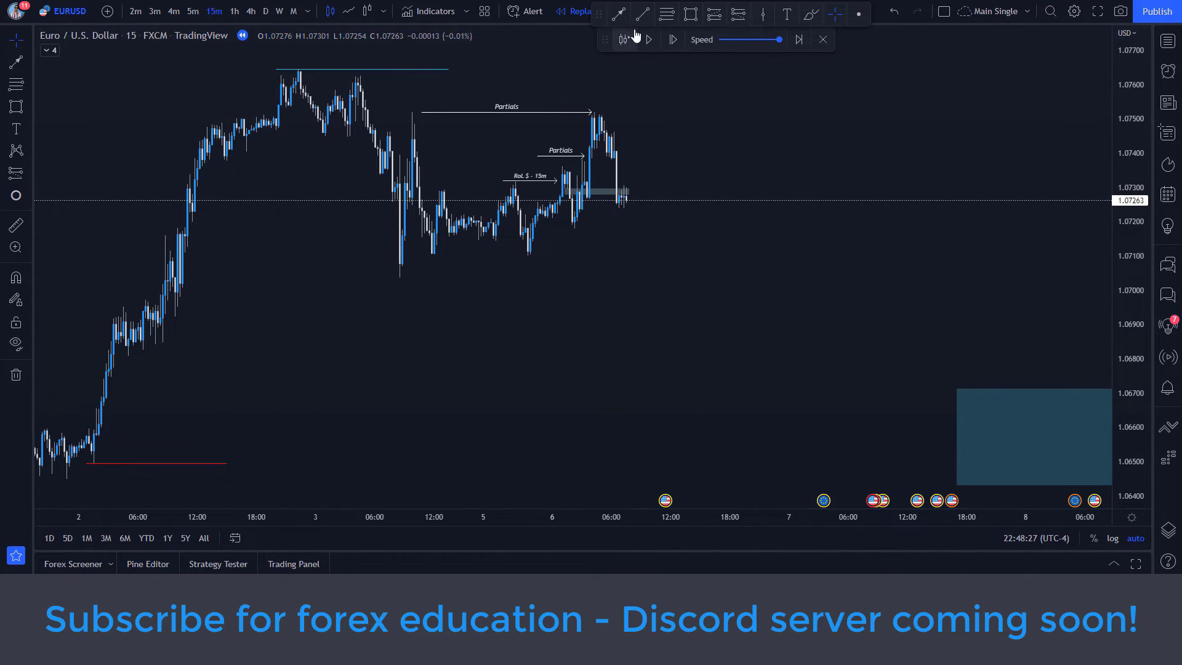
click(613, 16)
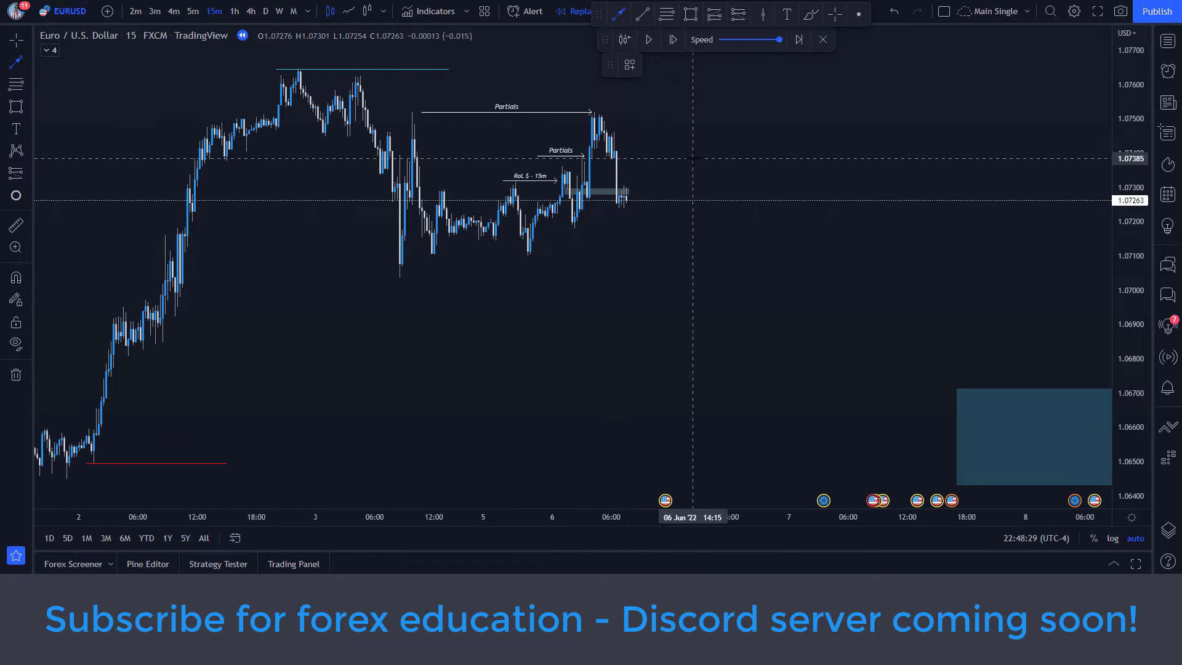
click(617, 155)
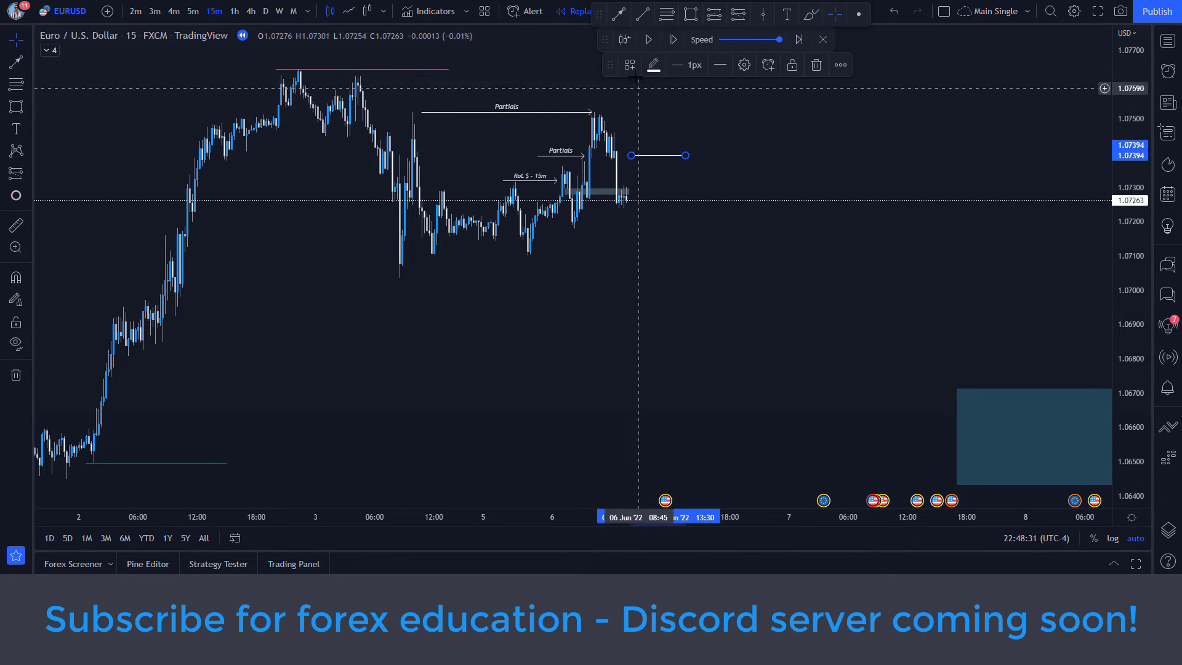
click(629, 65)
click(664, 179)
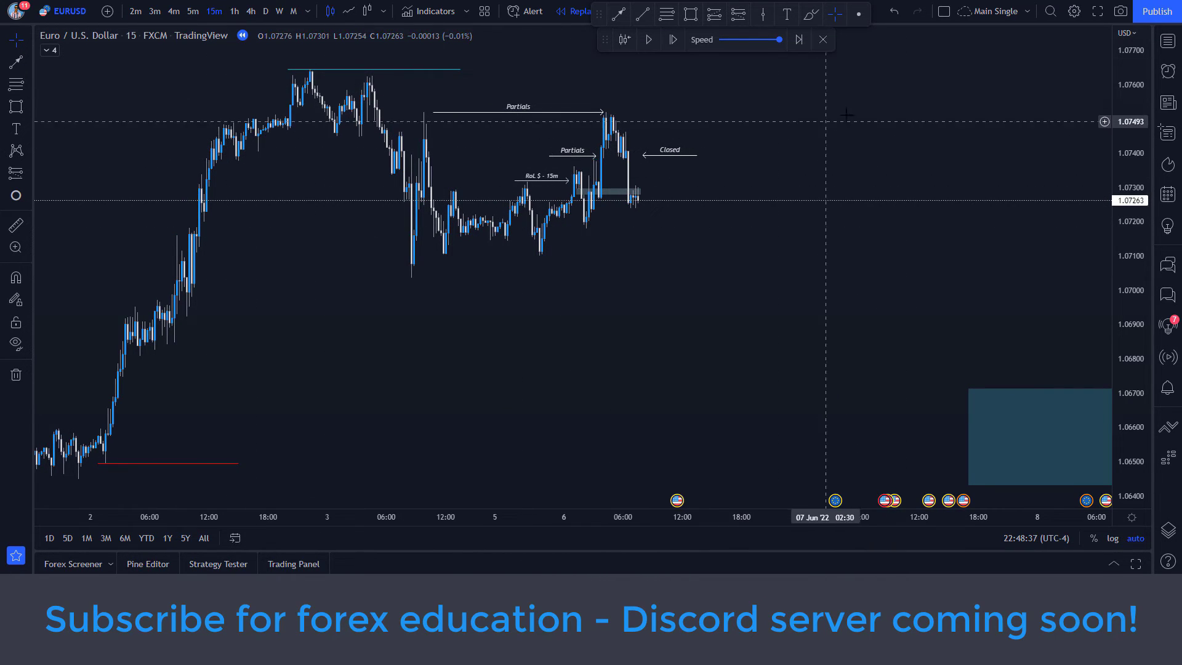
click(1118, 12)
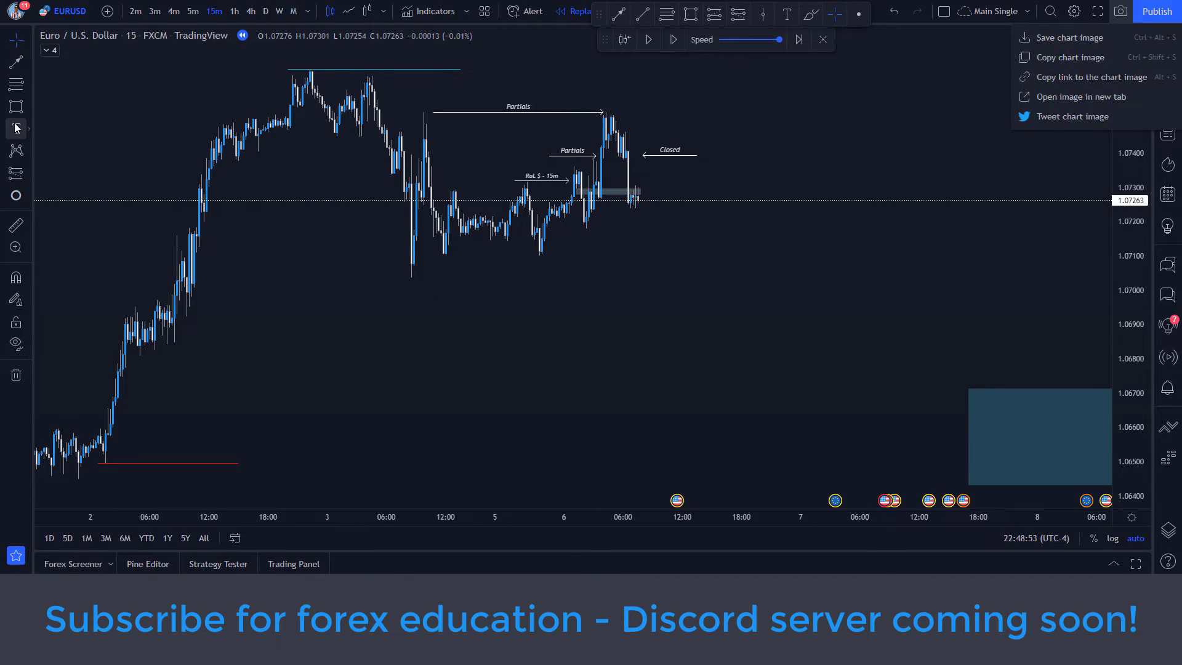
click(28, 85)
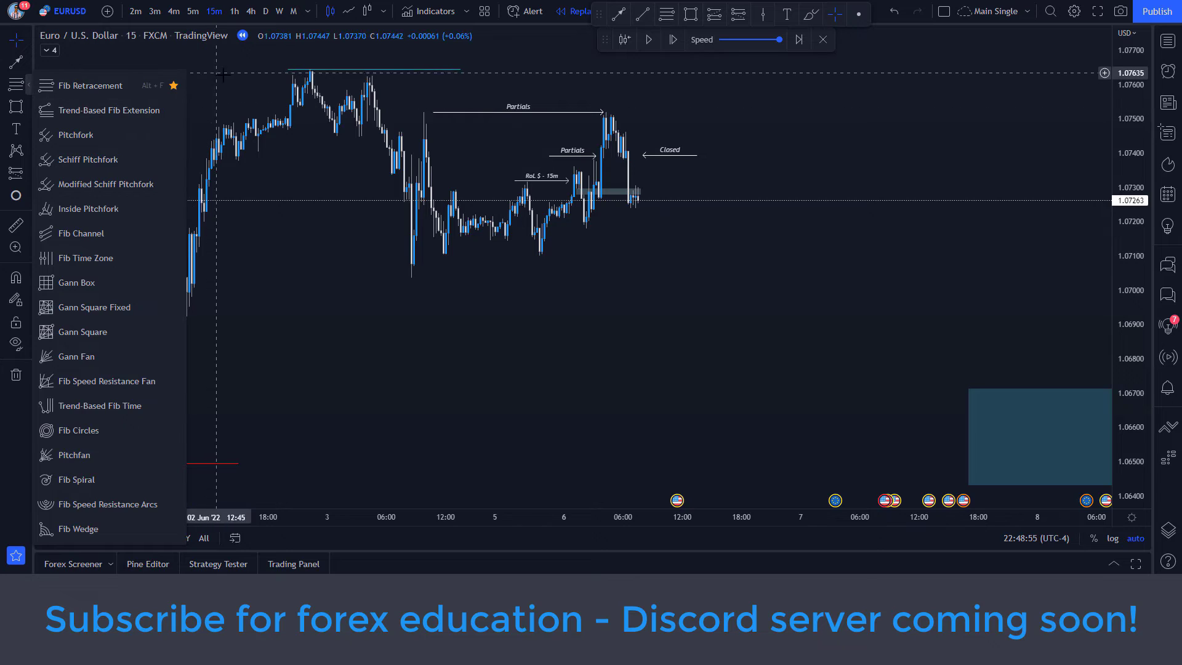
click(249, 216)
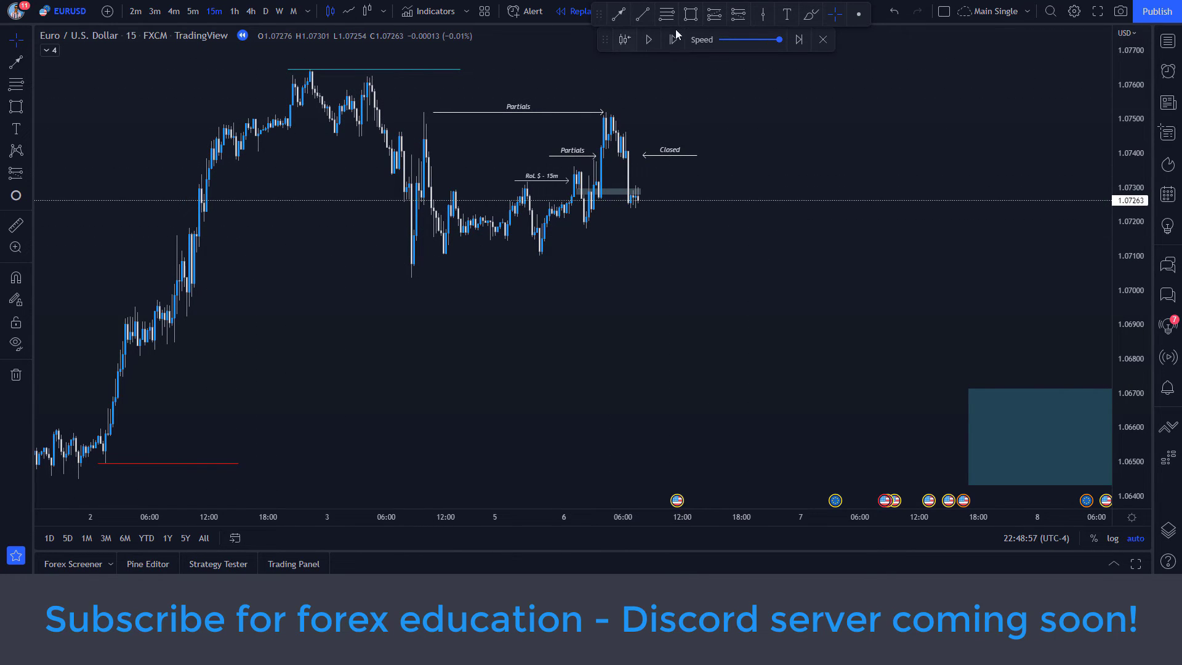
- Sketch a freehand brush mark around the latest swing high and delete it
click(810, 14)
drag(623, 110, 593, 131)
key(Delete)
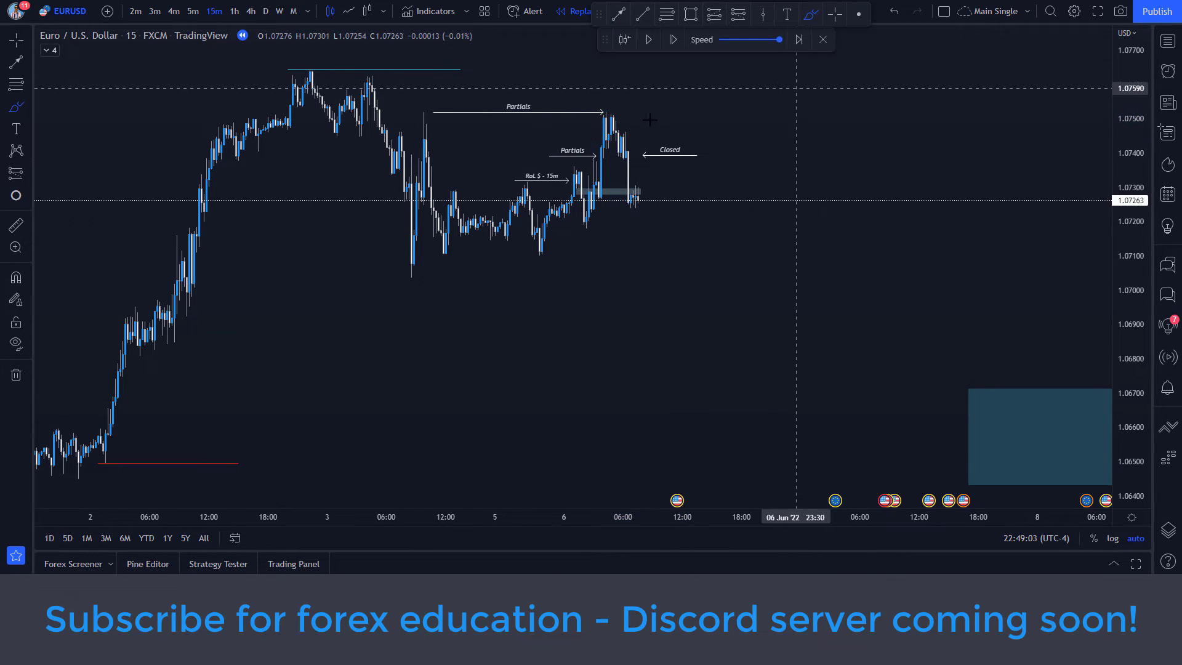